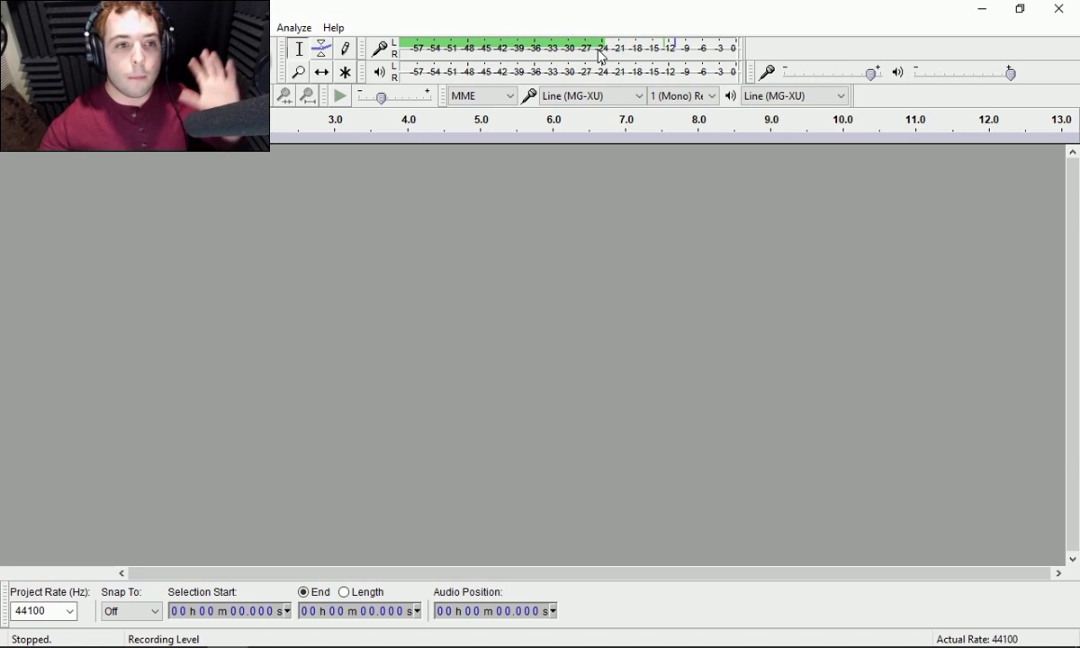
Record a spoken take on a new mono track, enlarging the track's height and raising the recording volume to maximum.
click(259, 61)
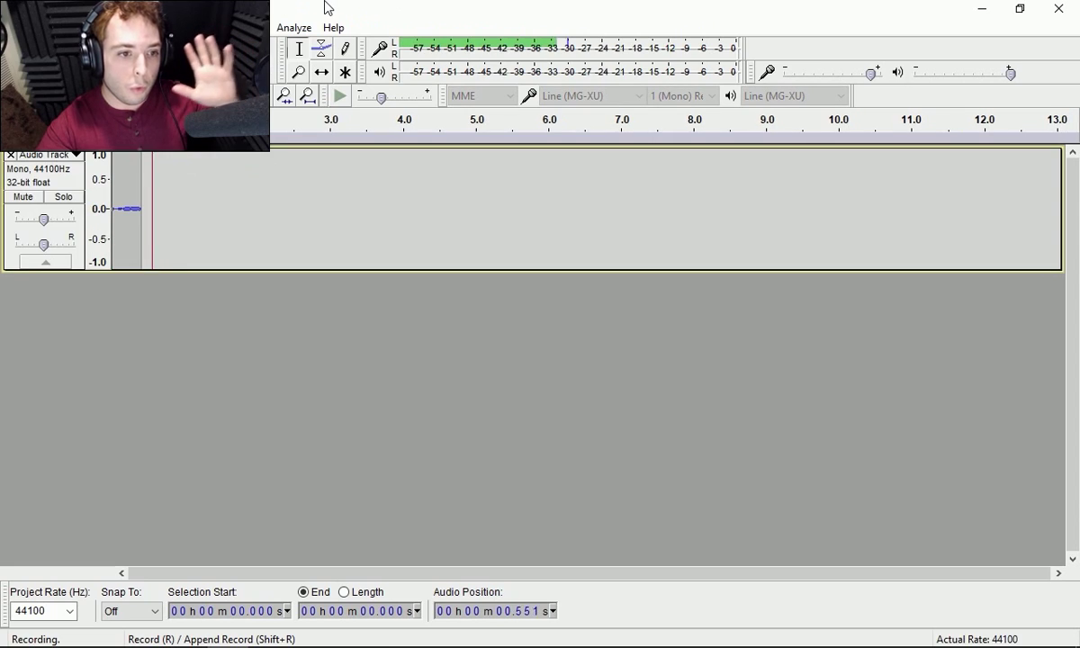
click(258, 265)
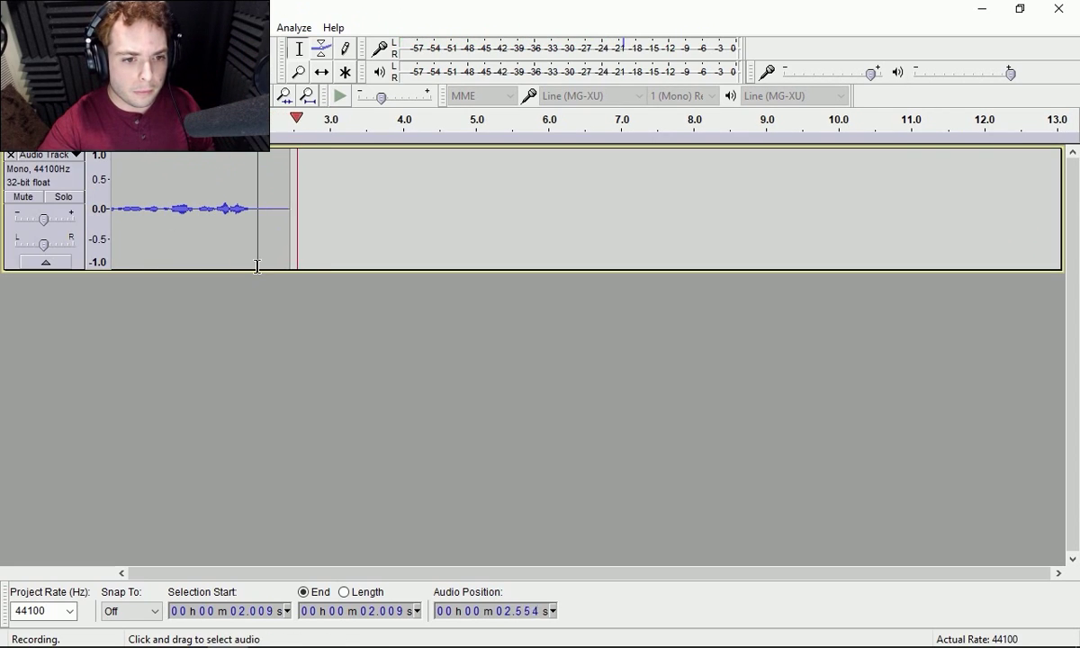
drag(258, 270, 271, 549)
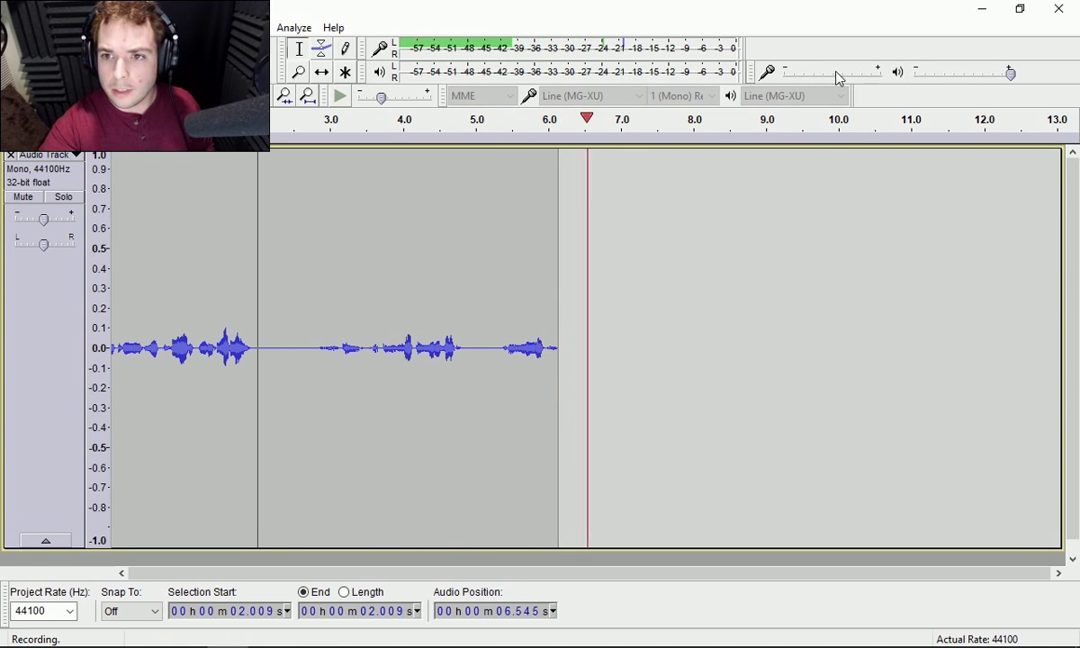
drag(871, 73, 880, 73)
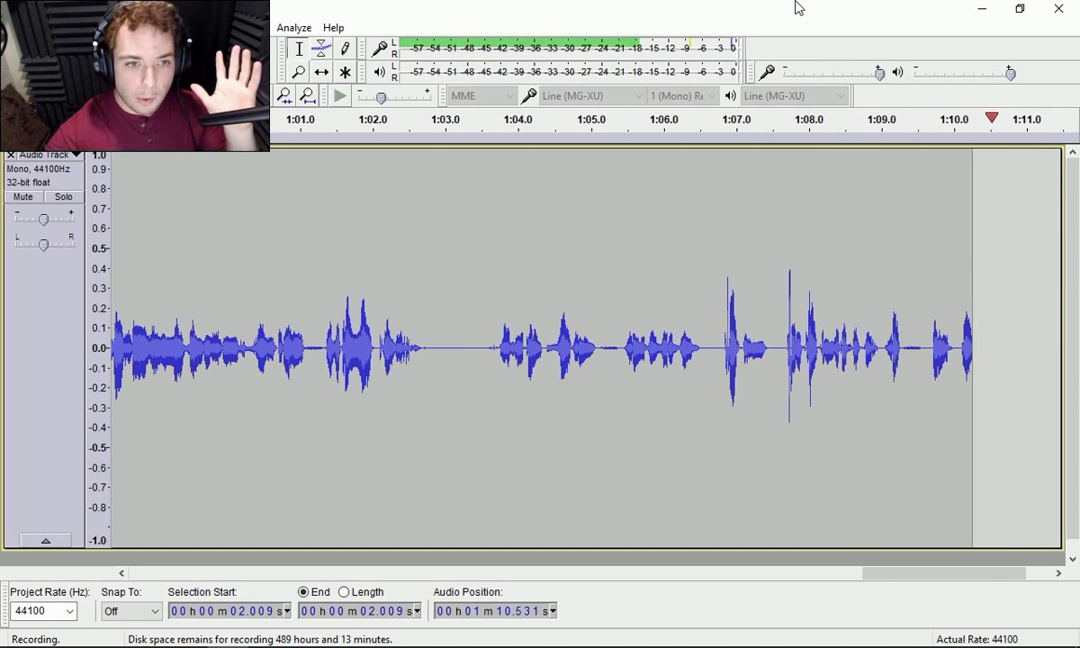
click(113, 68)
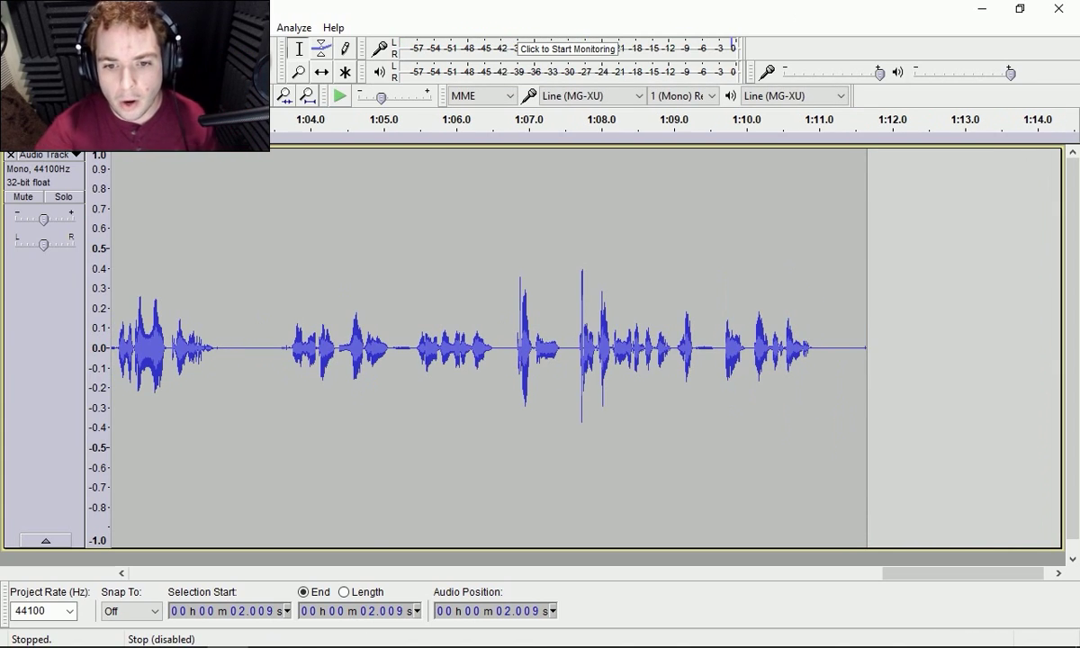
Delete all recorded audio before about 1 min 6.56 s, keeping only the final phrase with the plosives.
click(496, 305)
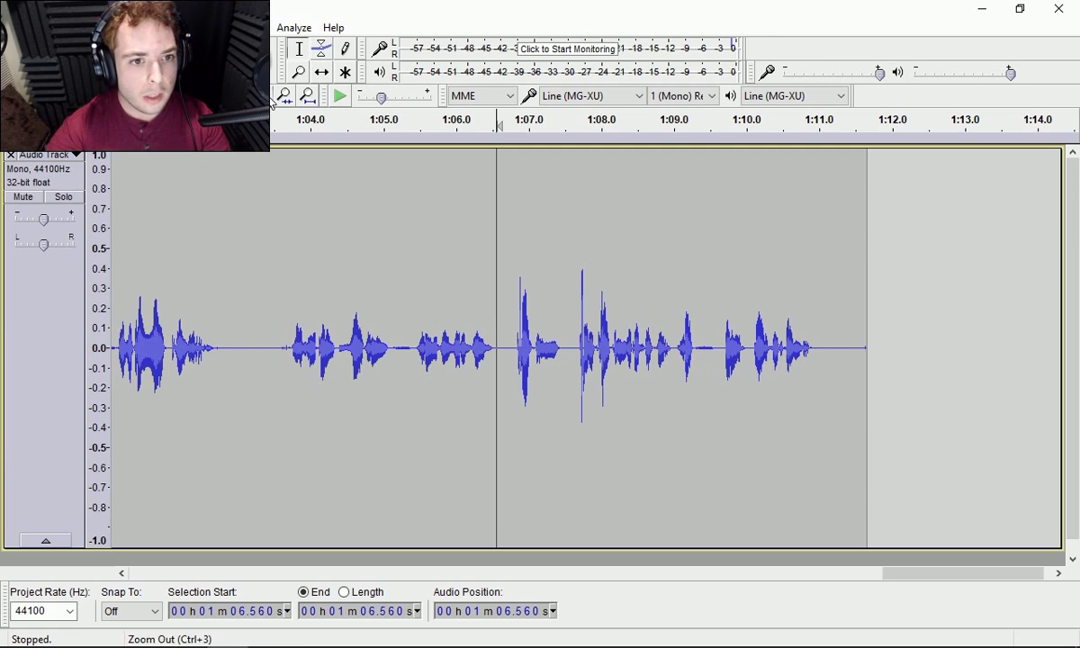
key(ctrl+1)
key(ctrl+1)
key(ctrl+1)
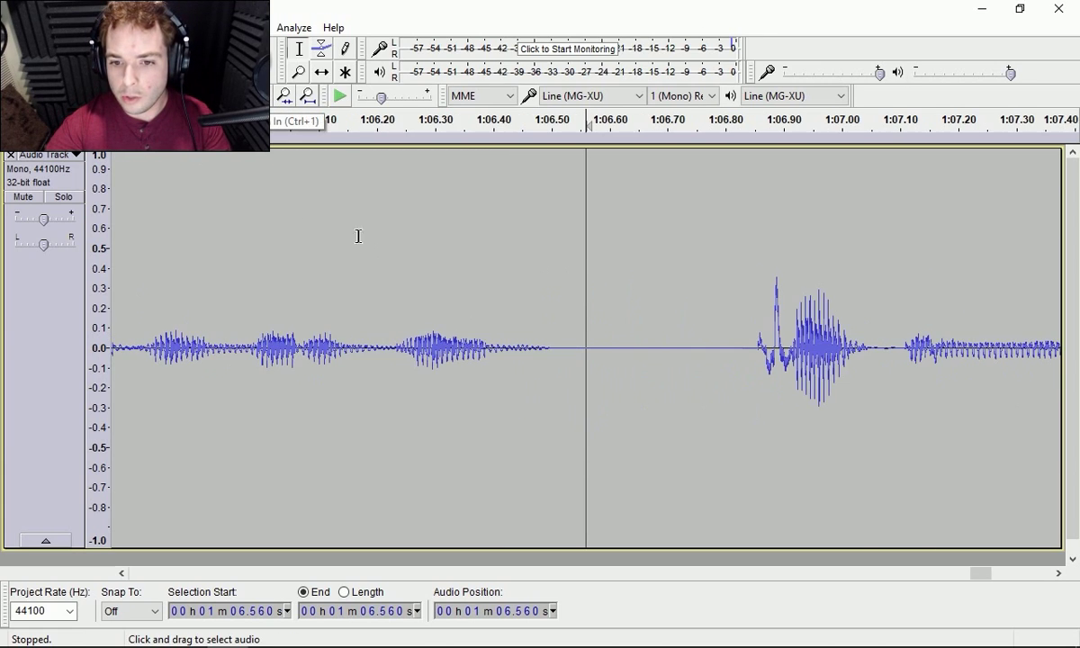
drag(979, 576, 987, 574)
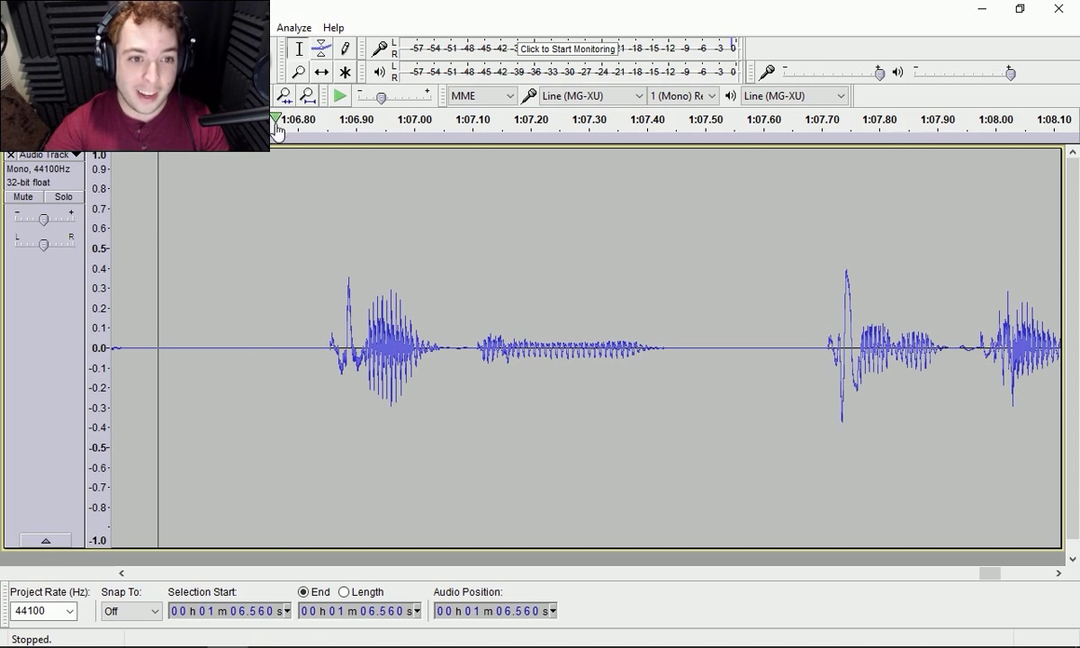
click(308, 96)
click(308, 96)
click(308, 96)
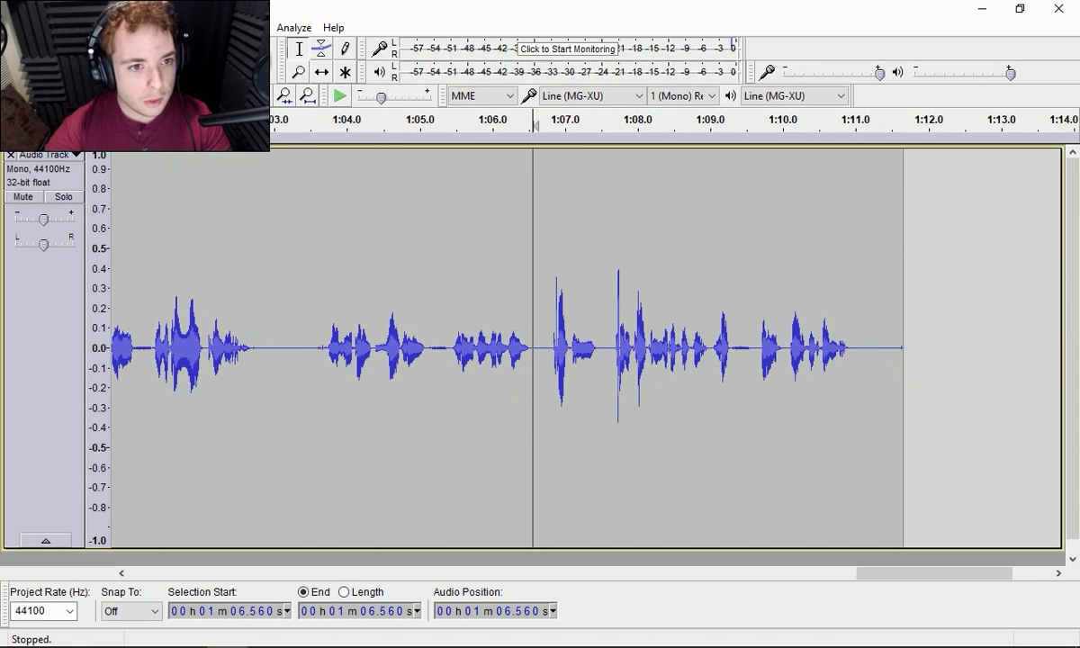
click(307, 96)
click(308, 95)
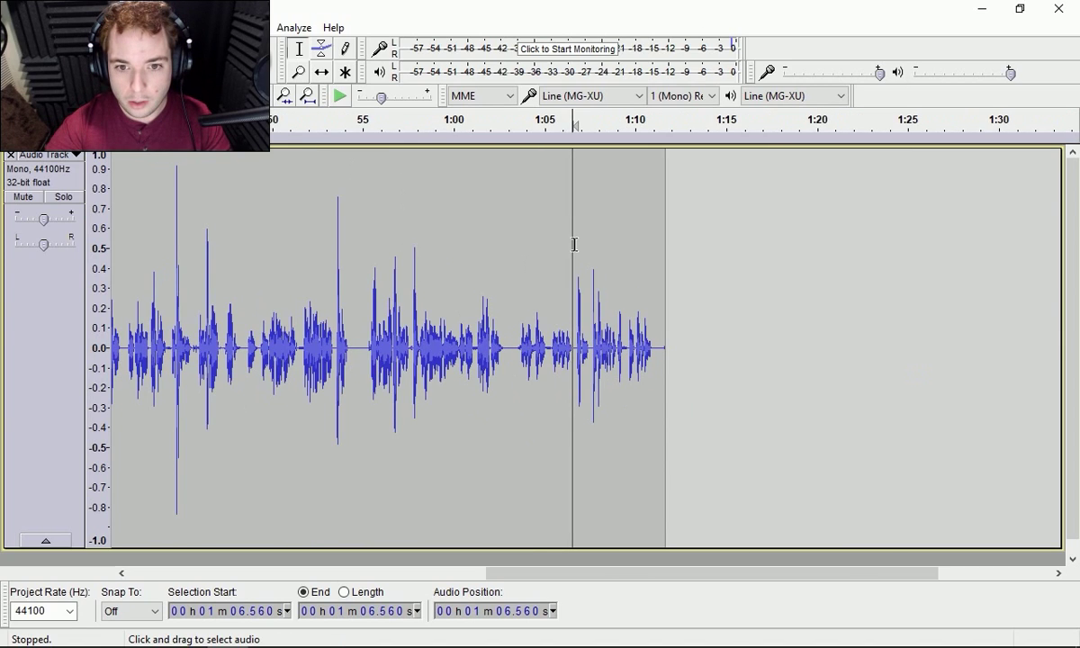
key(shift+Home)
key(Delete)
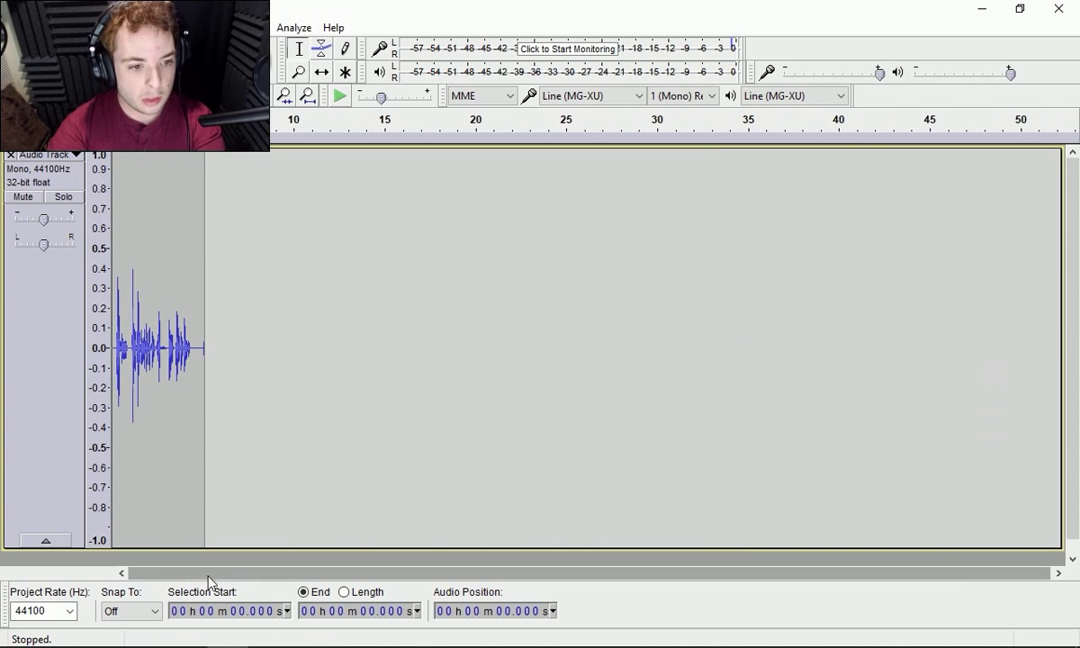
Trim the silence at the end of the clip from about 4.685 s onward.
double_click(170, 213)
click(284, 95)
click(284, 95)
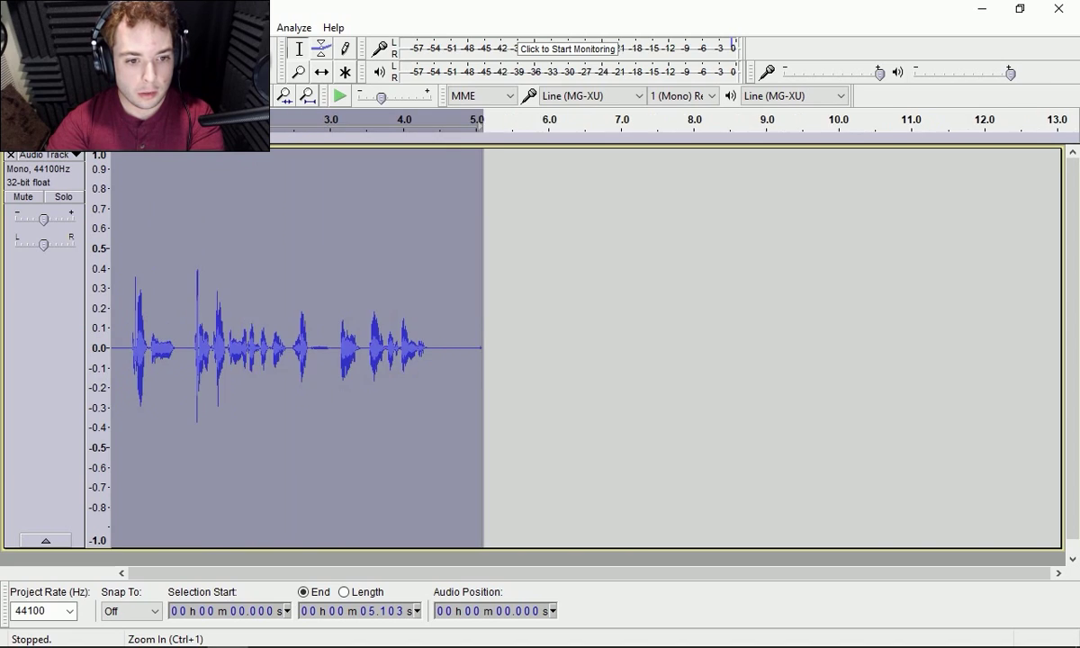
click(284, 95)
drag(916, 349, 791, 378)
click(793, 379)
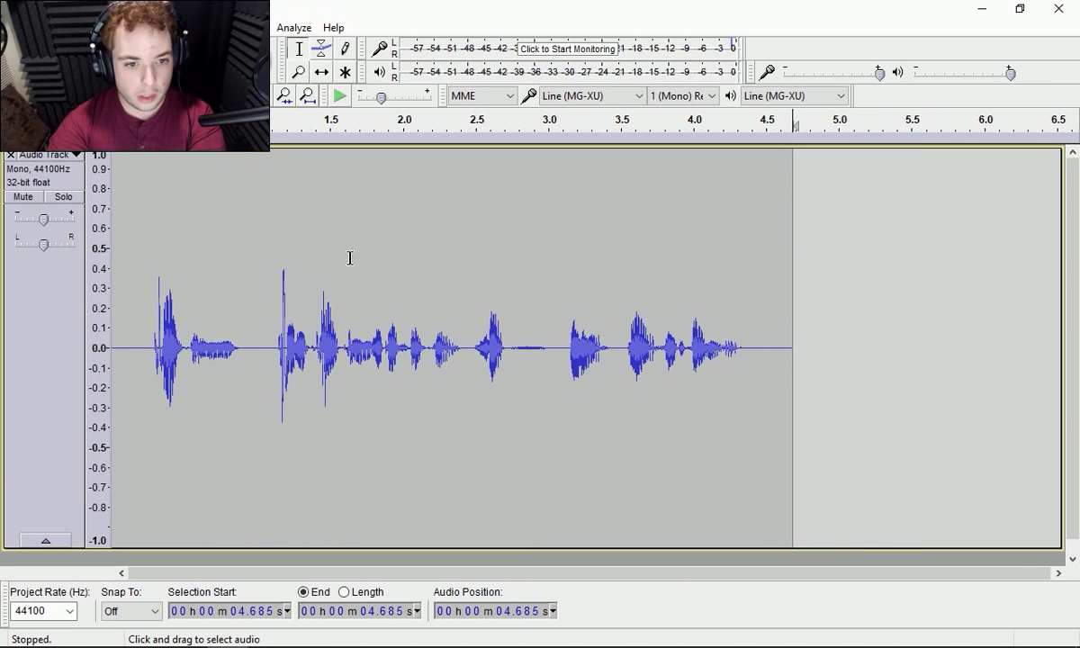
Normalize the whole clip to a maximum amplitude of 0 dB with DC offset removal.
key(shift+Home)
click(257, 27)
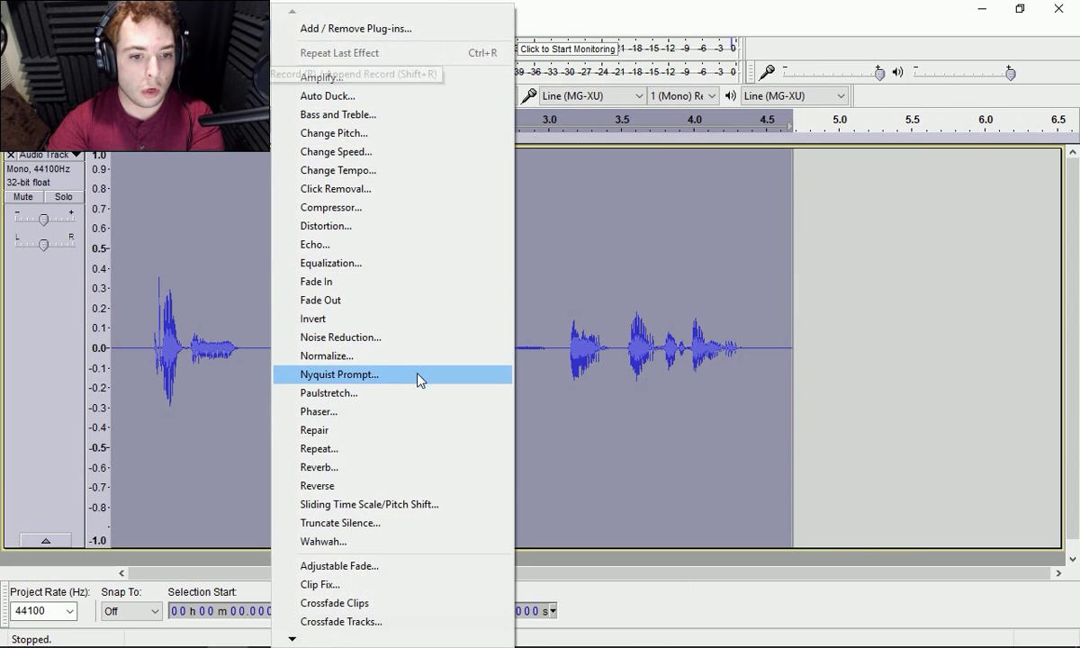
click(378, 354)
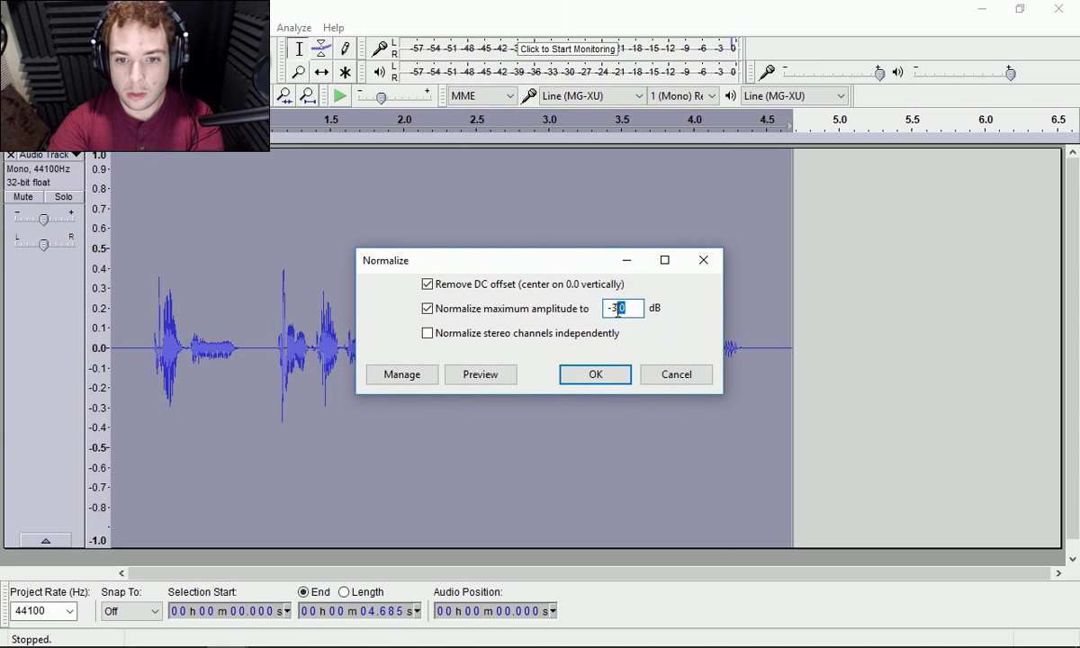
click(599, 374)
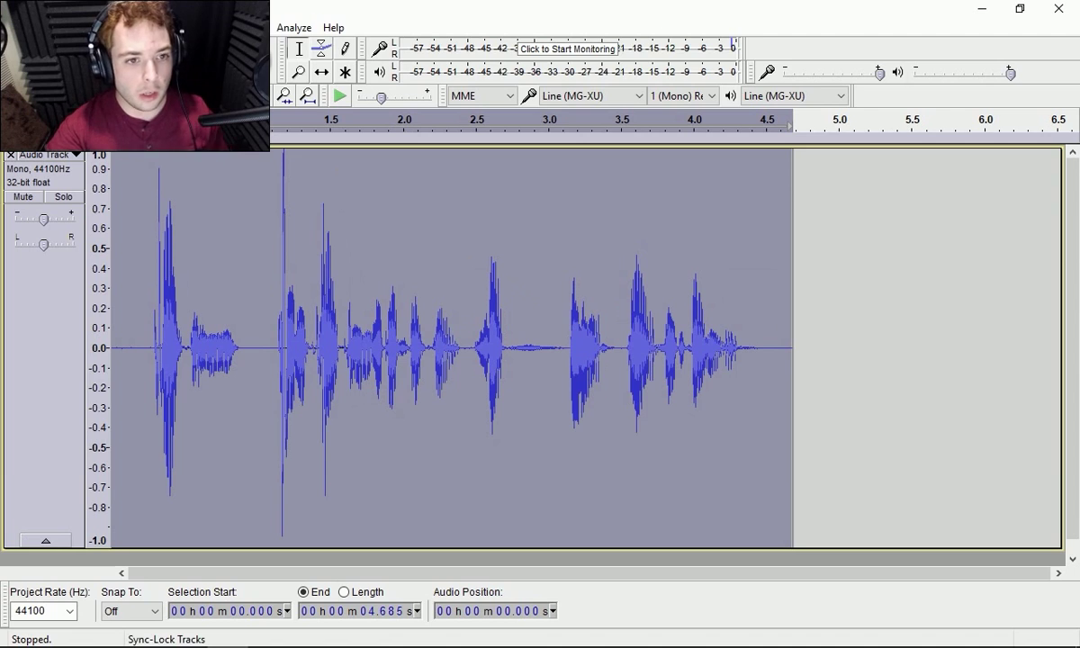
Play the normalized clip from its start to listen to the recorded phrase.
click(283, 96)
click(283, 95)
scroll(631, 522, left, 3)
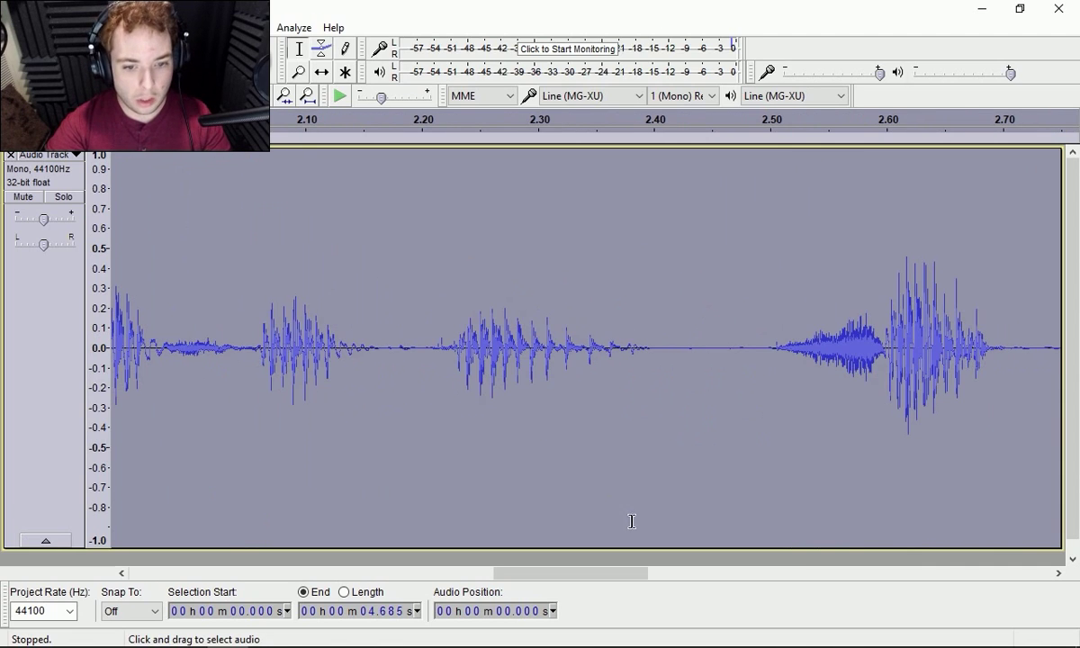
drag(591, 574, 391, 569)
key(Home)
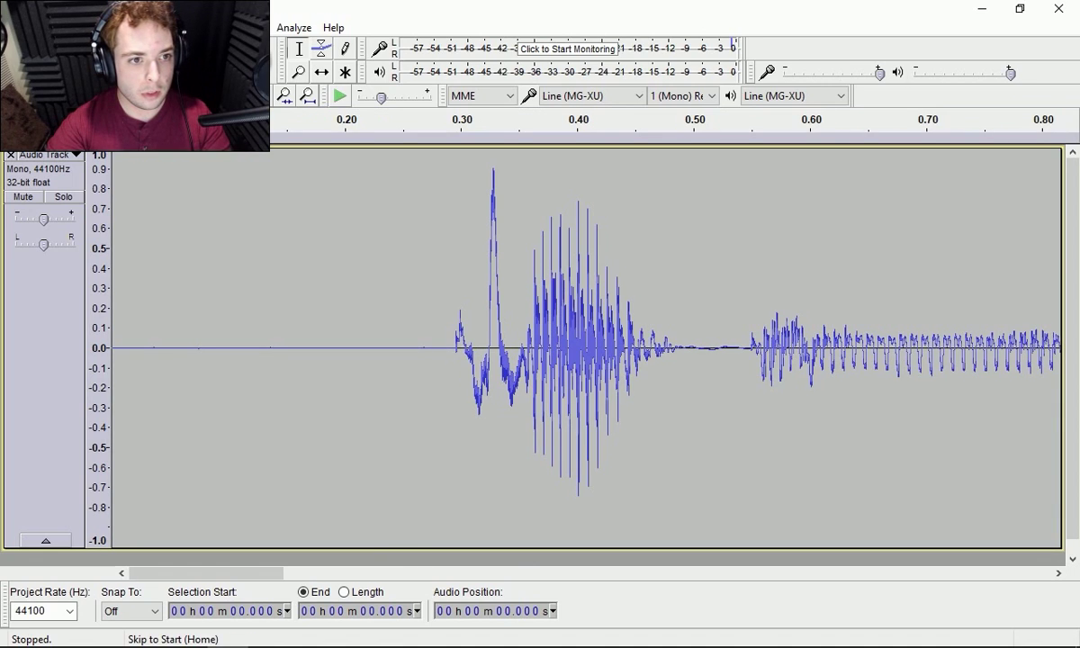
key(space)
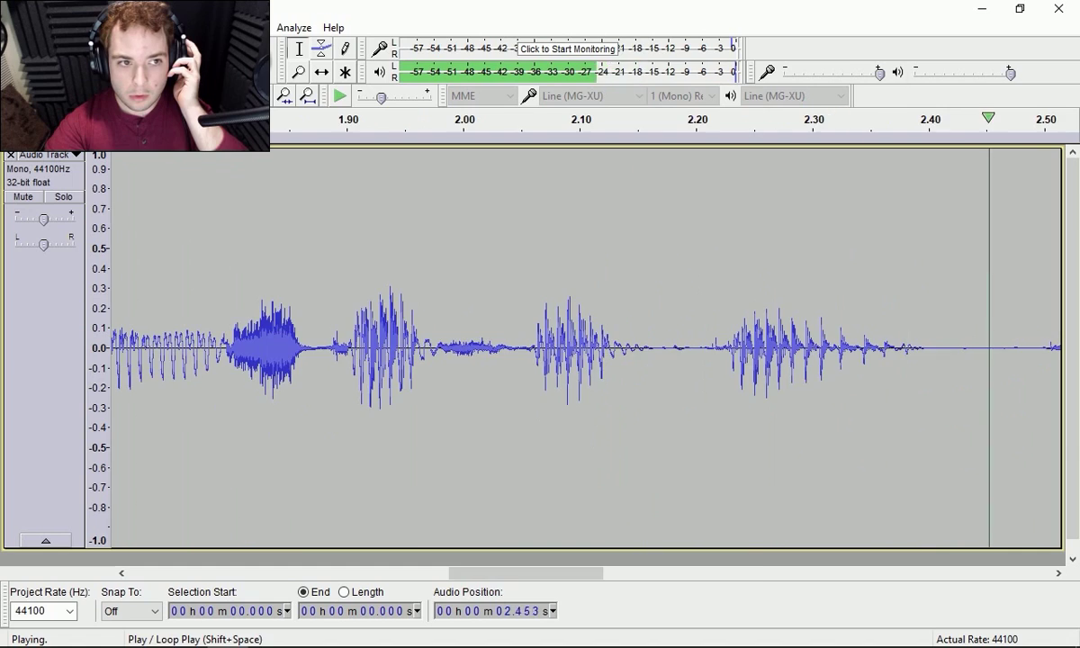
key(space)
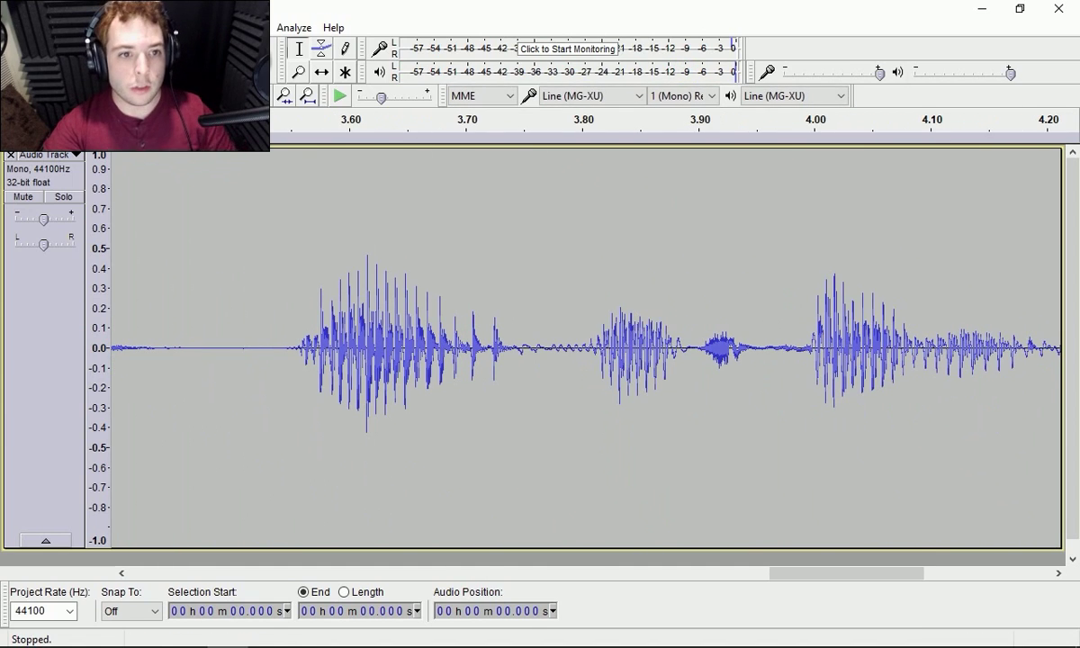
Select the first plosive from about 0.274 s to 0.391 s and play only that section.
key(Home)
drag(429, 345, 565, 360)
click(340, 95)
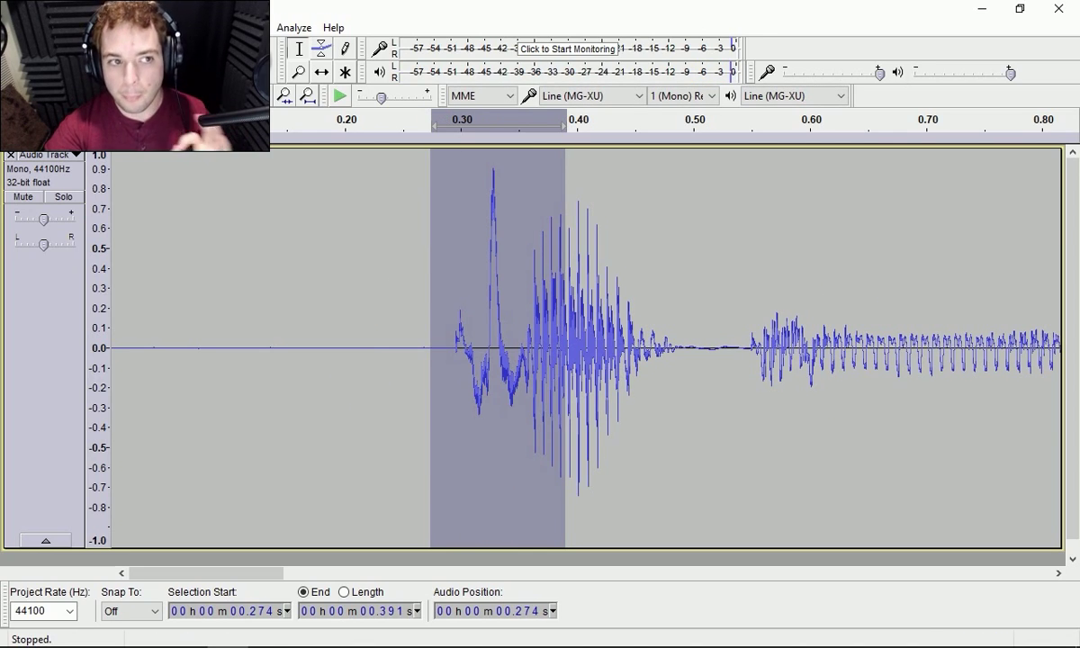
Capture a noise profile from the silent gap between about 0.882 s and 1.146 s.
click(307, 95)
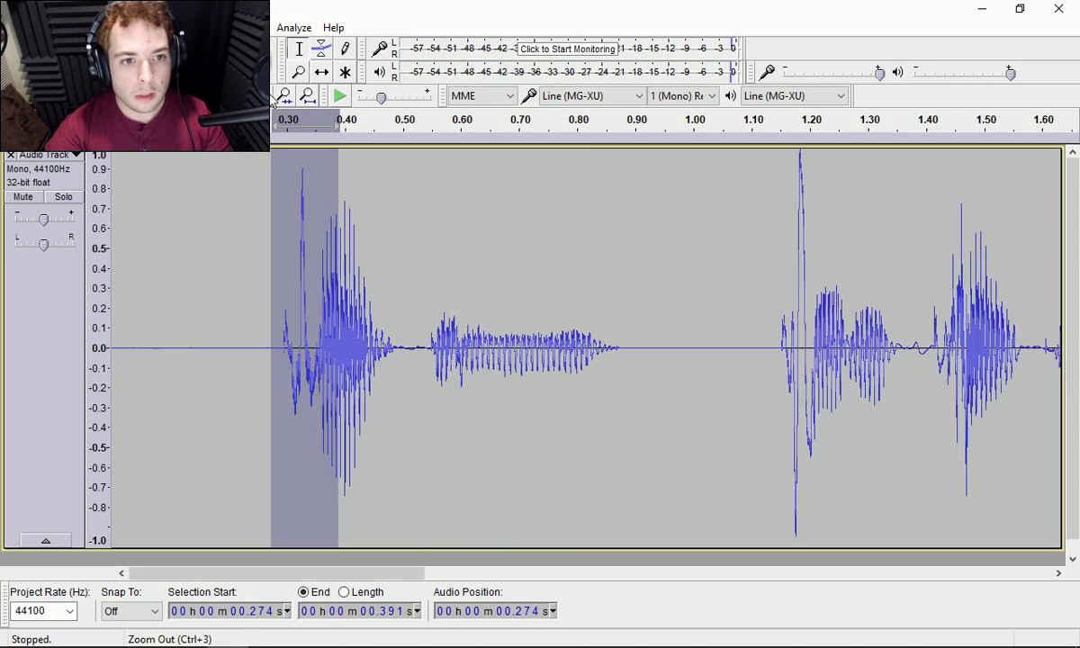
click(308, 96)
double_click(381, 281)
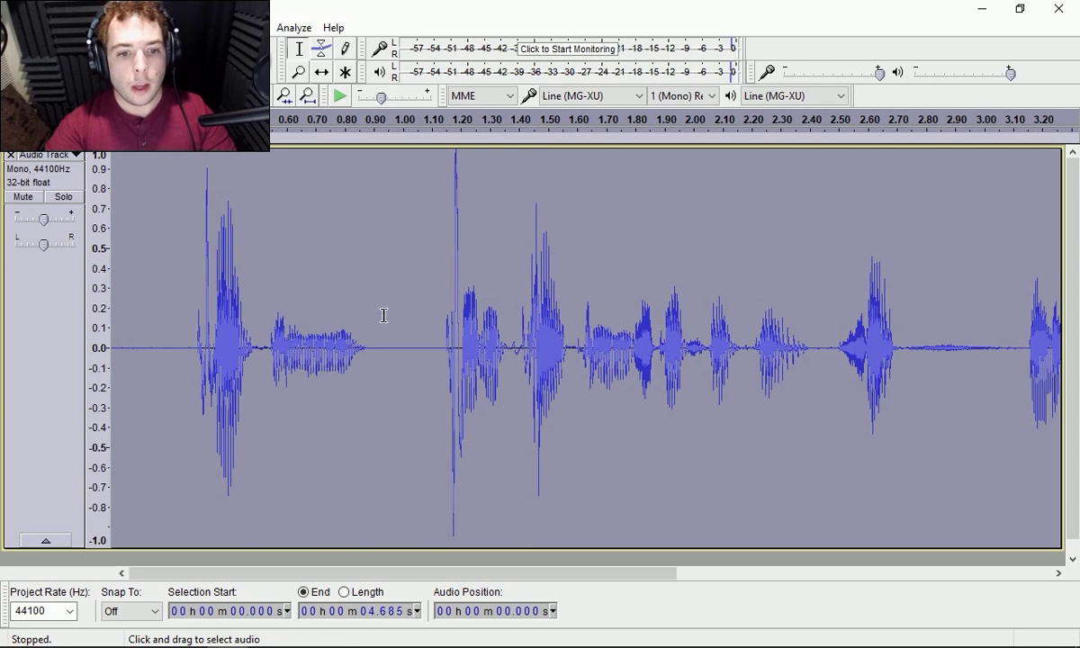
drag(368, 344, 443, 369)
click(259, 27)
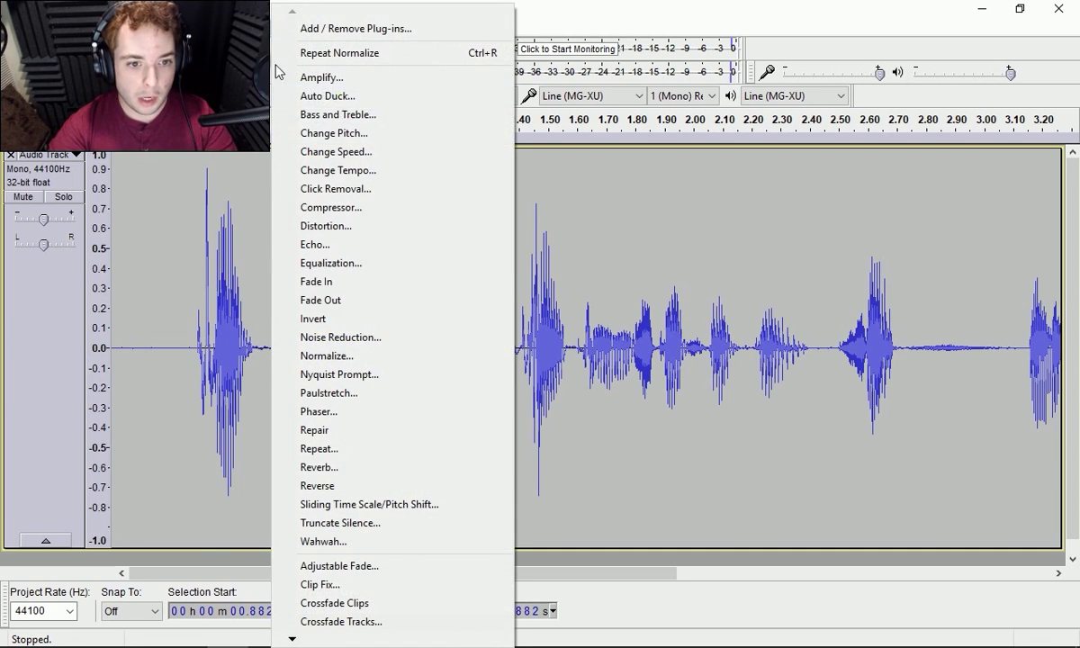
click(387, 336)
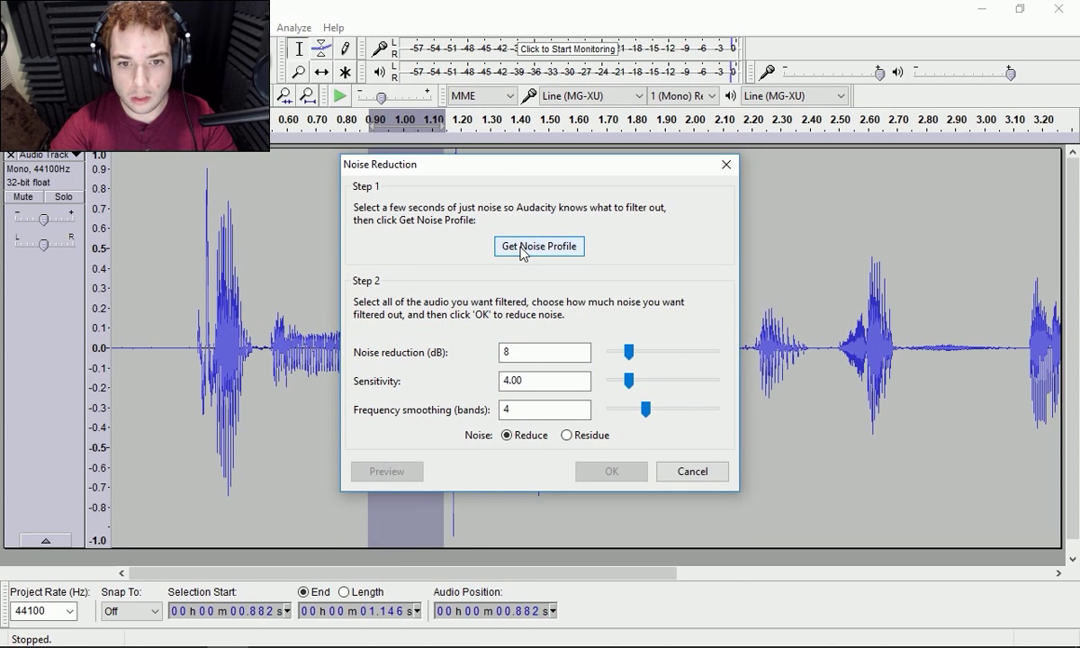
click(531, 247)
Apply Noise Reduction to the entire clip with 8 dB reduction, sensitivity 4.00 and 4 frequency smoothing bands.
key(ctrl+a)
click(252, 27)
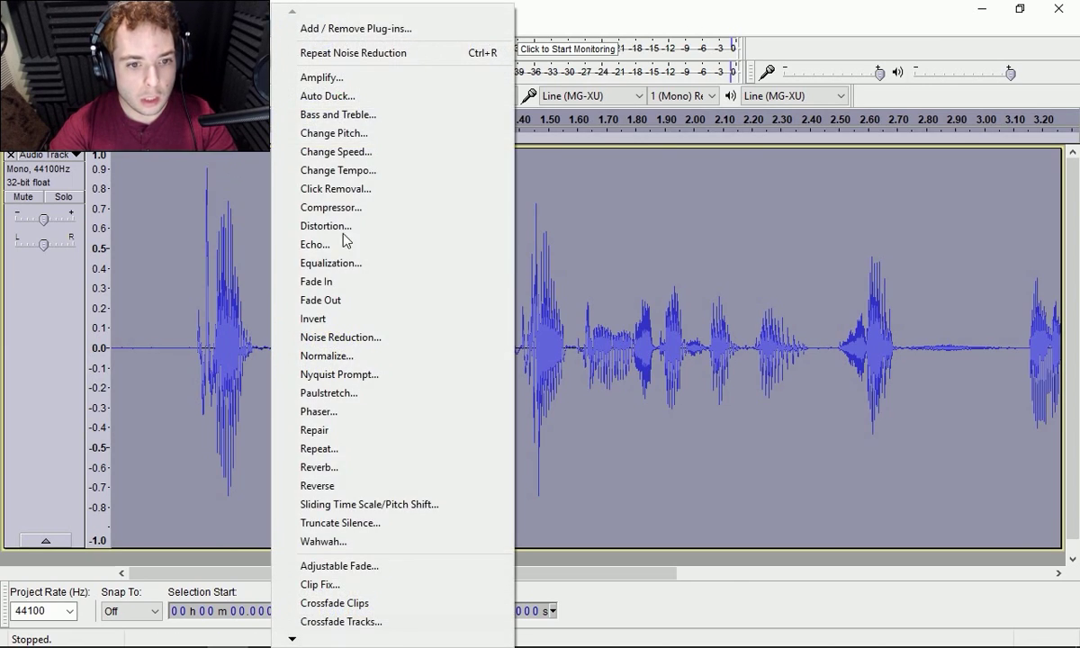
click(387, 338)
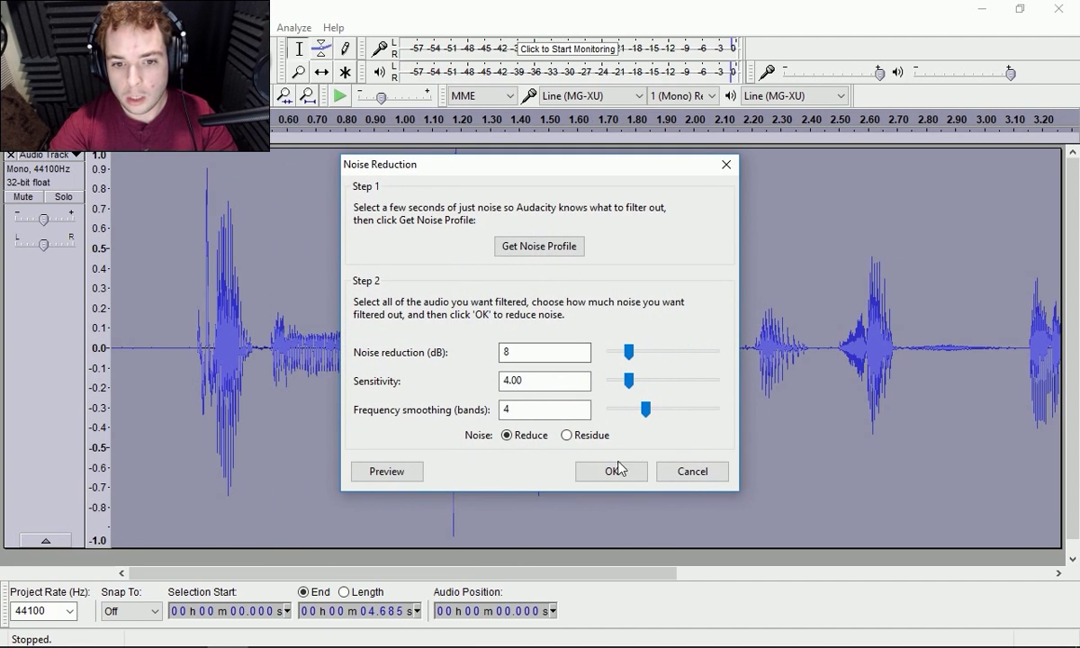
click(611, 469)
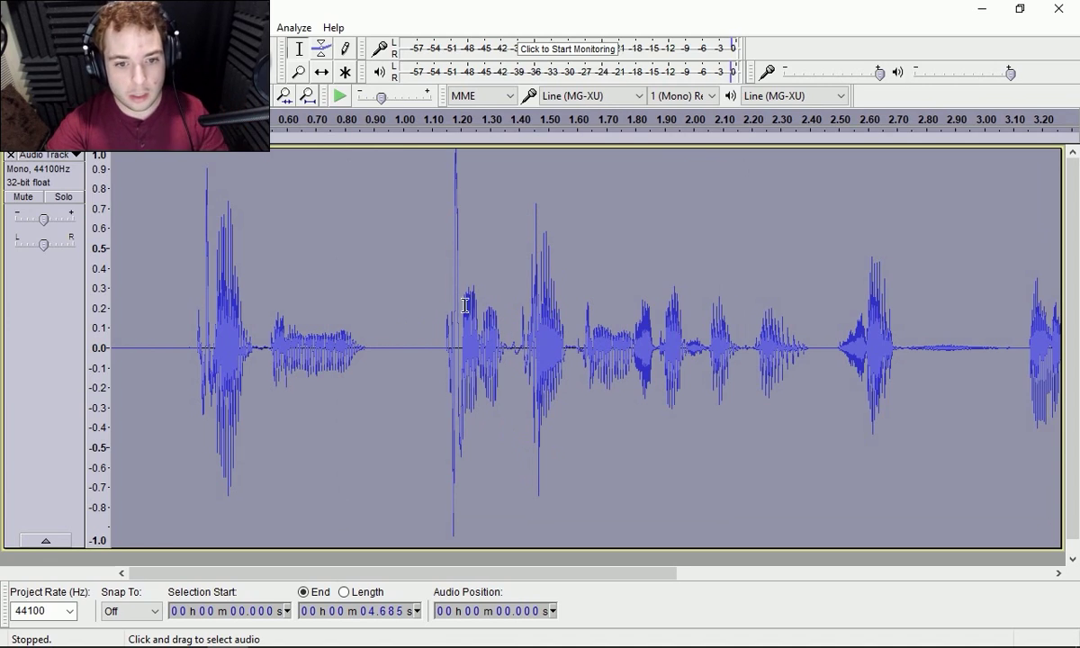
Paste a duplicate of the clip at the start of the track.
click(307, 96)
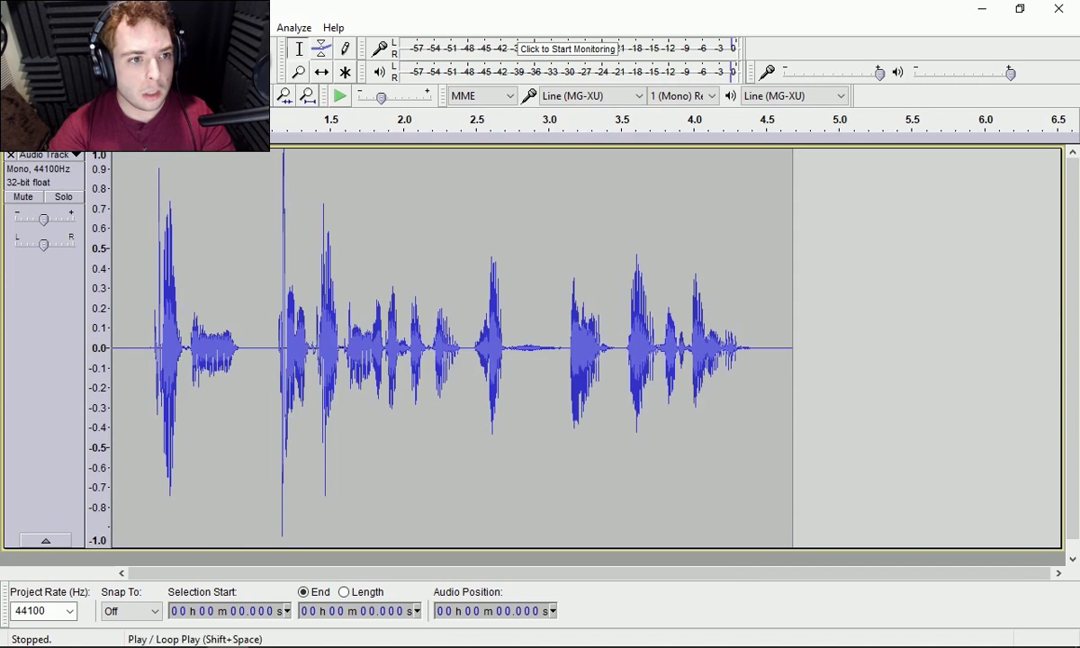
key(ctrl+v)
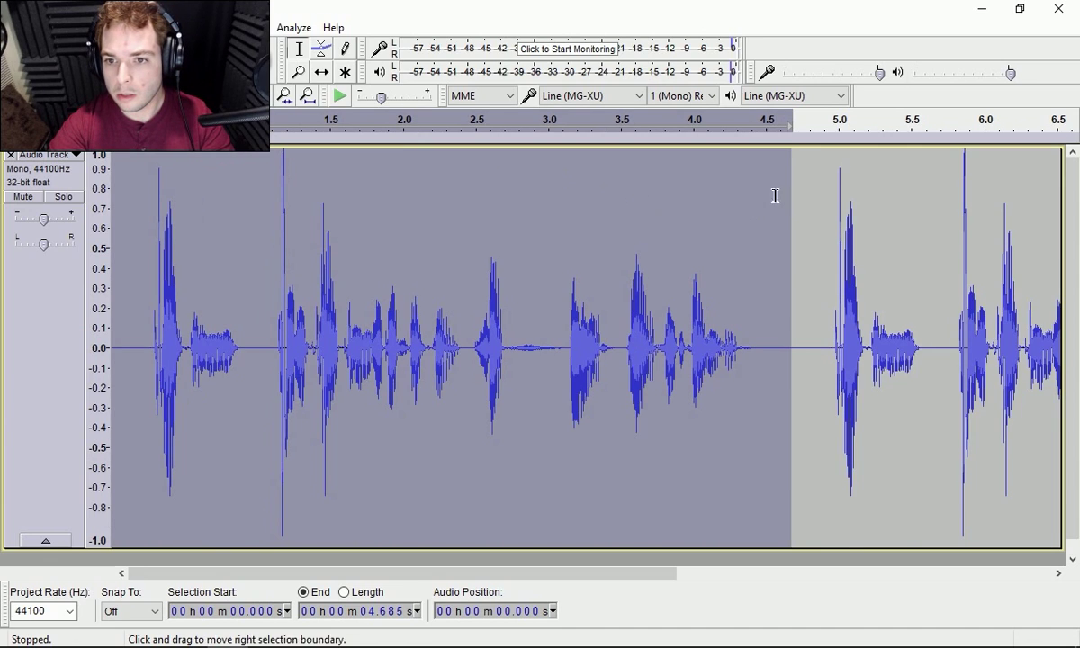
Compress the whole track with threshold -10 dB, noise floor -30 dB, ratio 8:1, attack 0.10 s, release 1.0 s and make-up gain.
key(ctrl+a)
click(254, 27)
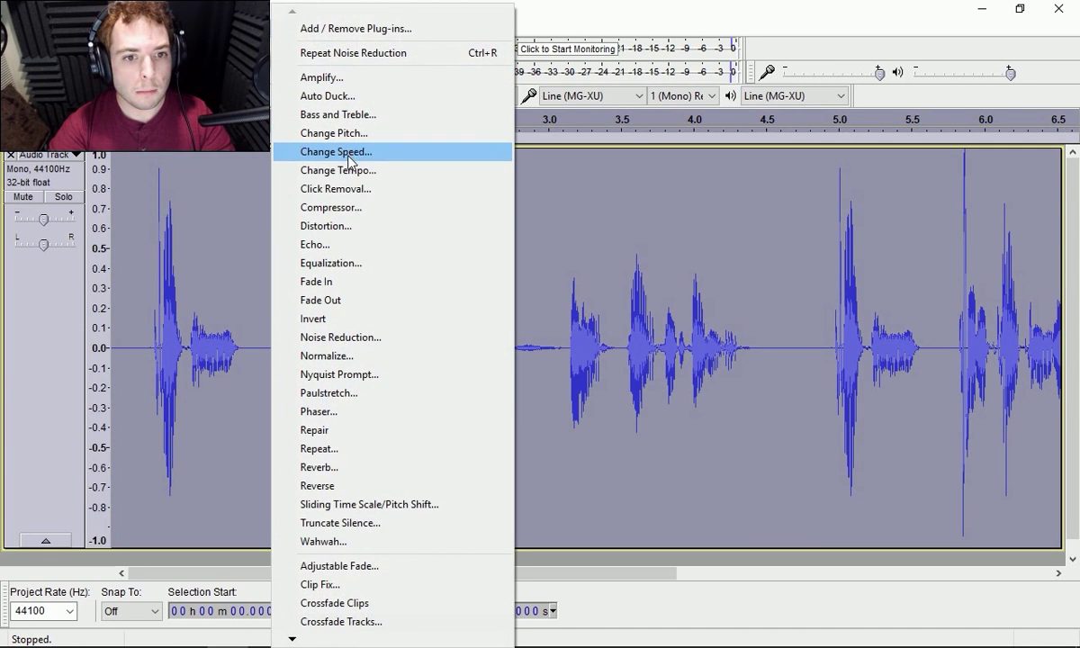
click(326, 207)
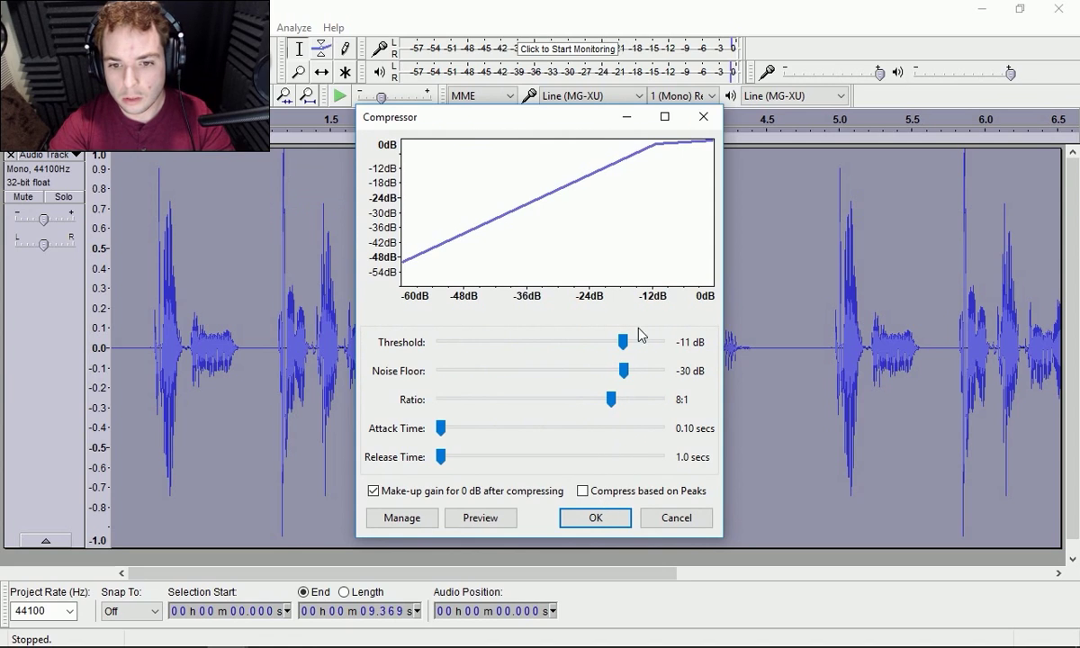
drag(623, 343, 628, 343)
click(595, 517)
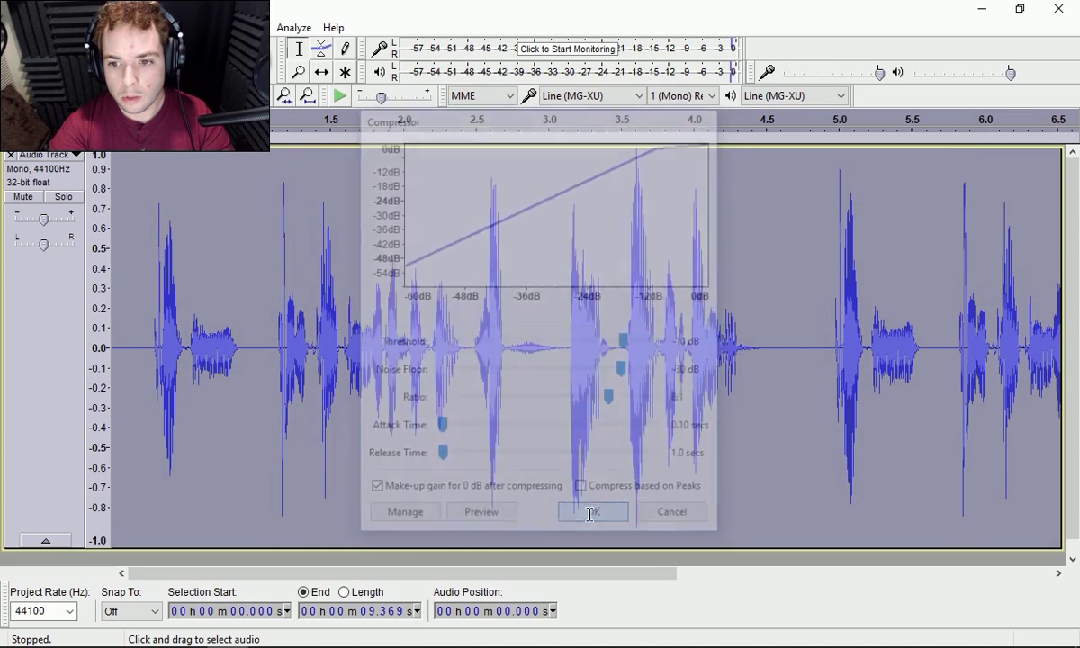
Normalize the whole compressed track to a maximum amplitude of -3.0 dB with DC offset removal.
click(257, 27)
click(297, 353)
drag(627, 308, 611, 308)
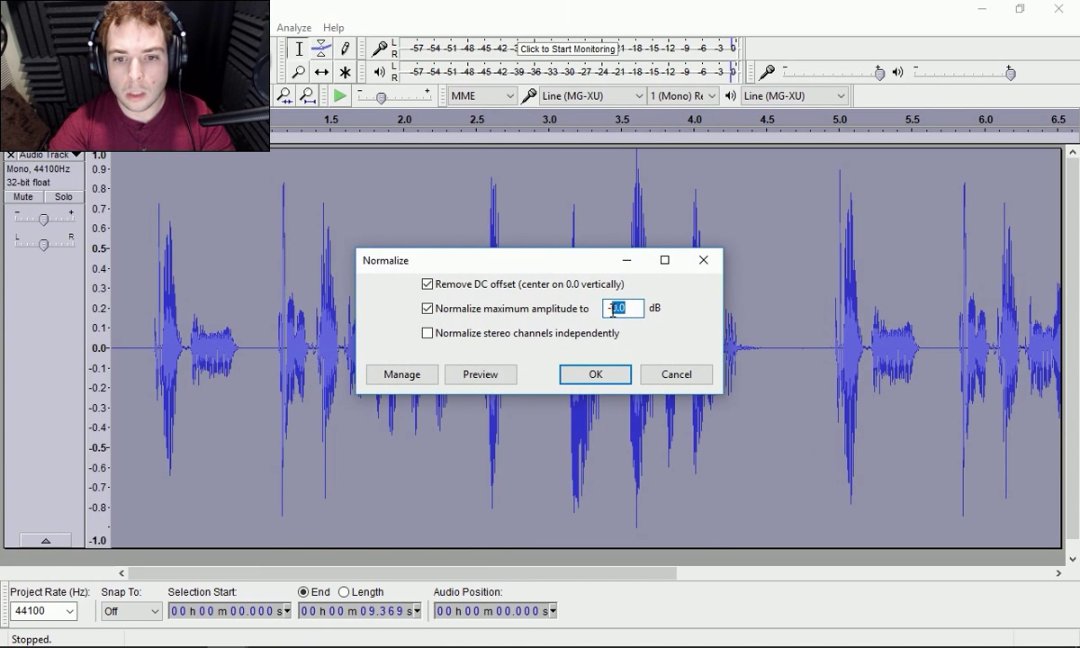
click(598, 374)
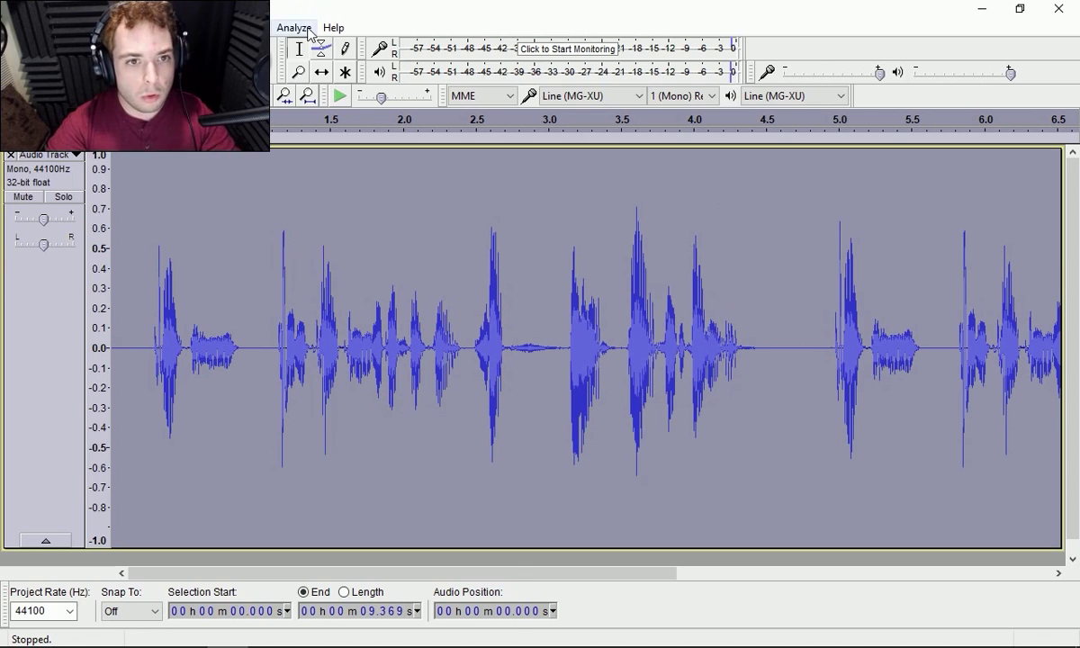
Apply Equalization with the unnamed curve to the whole track.
click(256, 27)
click(356, 265)
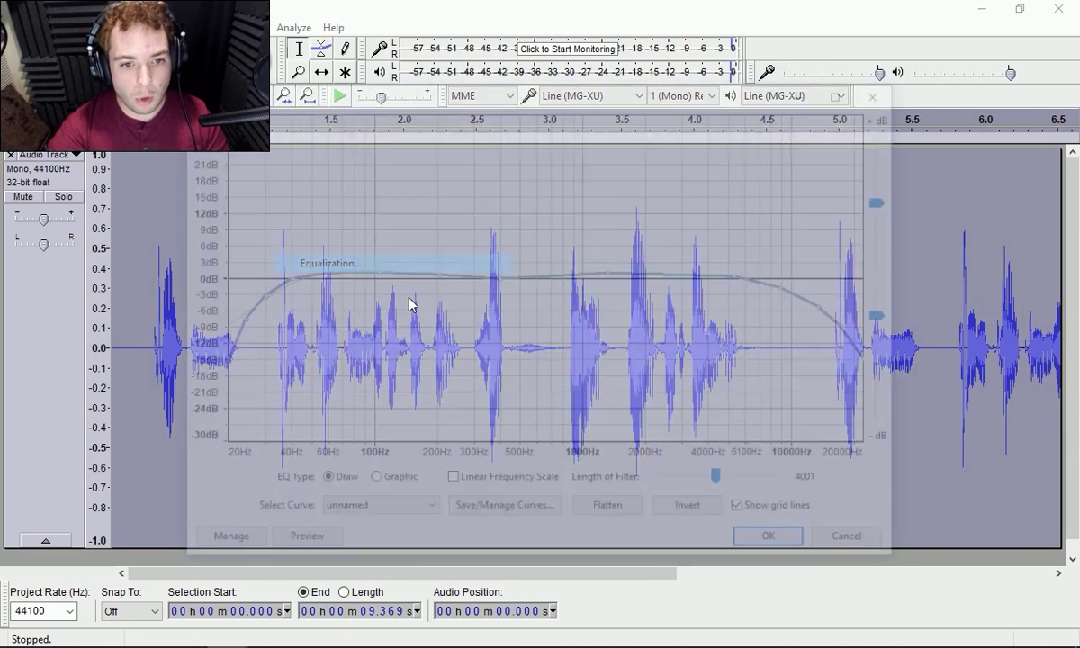
click(778, 544)
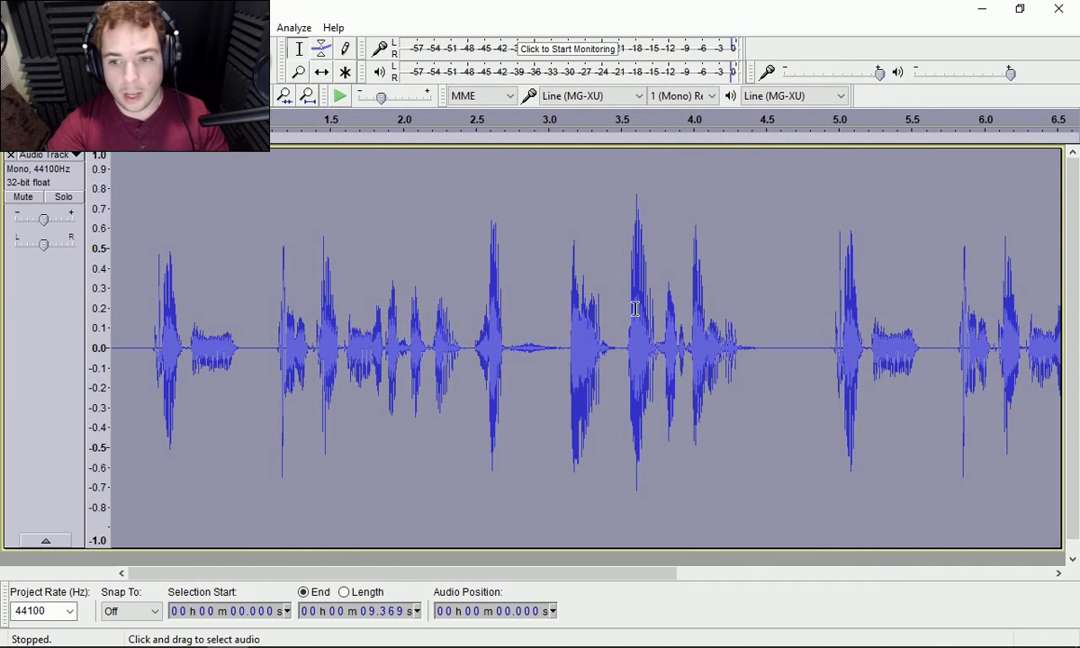
Normalize the whole equalized track.
click(261, 28)
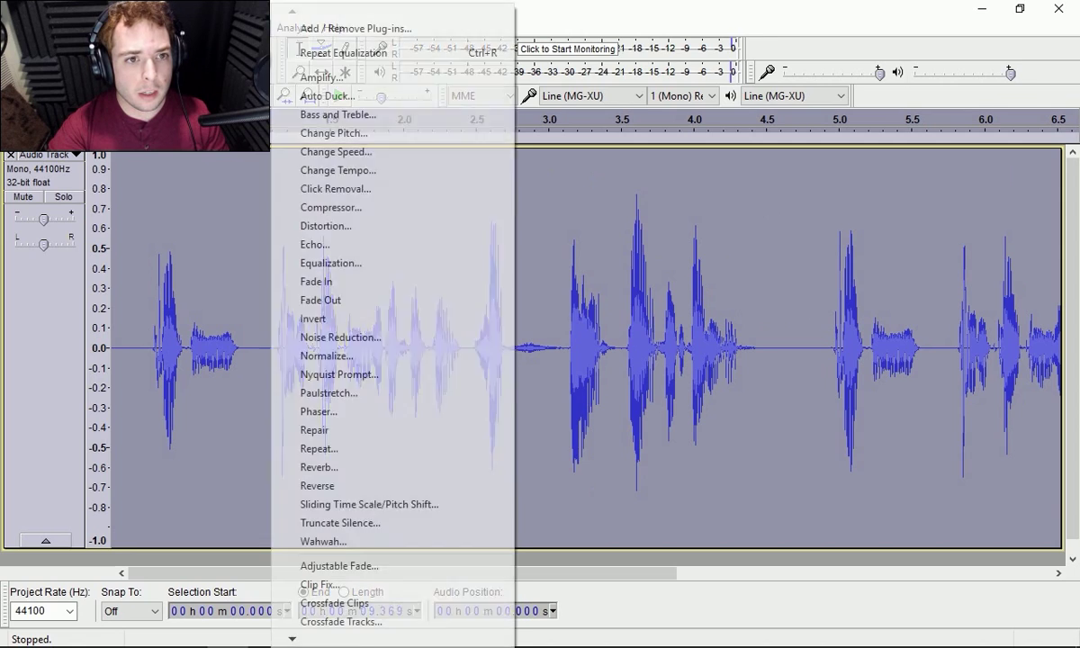
click(324, 355)
click(594, 372)
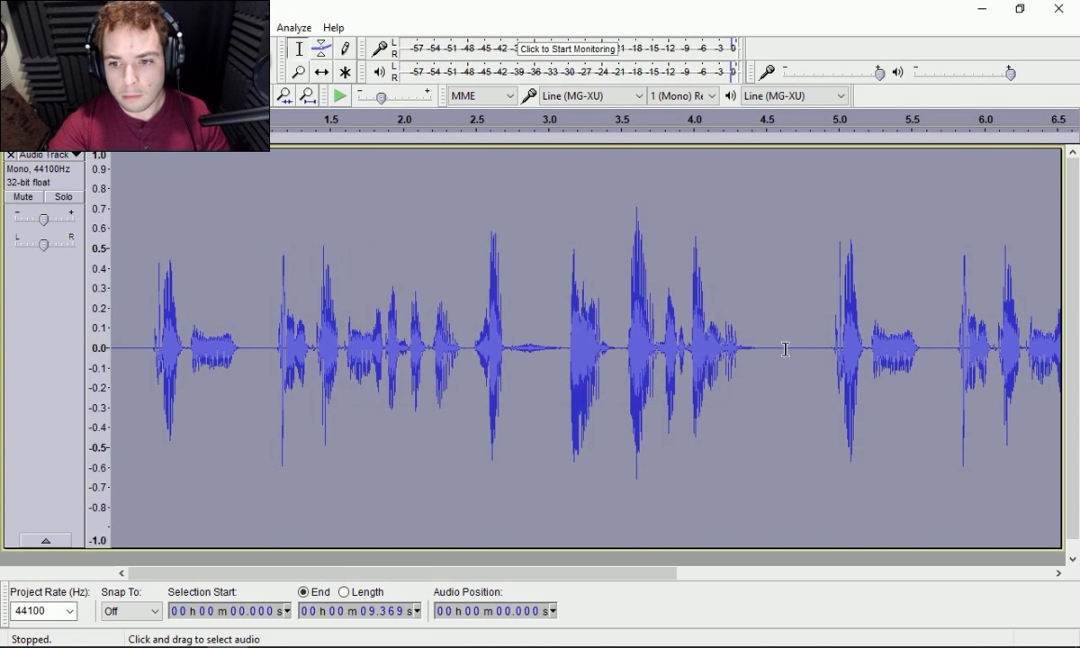
Delete the first copy of the clip and trim the silent end of the remaining copy at about 4.435 s.
shift+click(817, 351)
key(Delete)
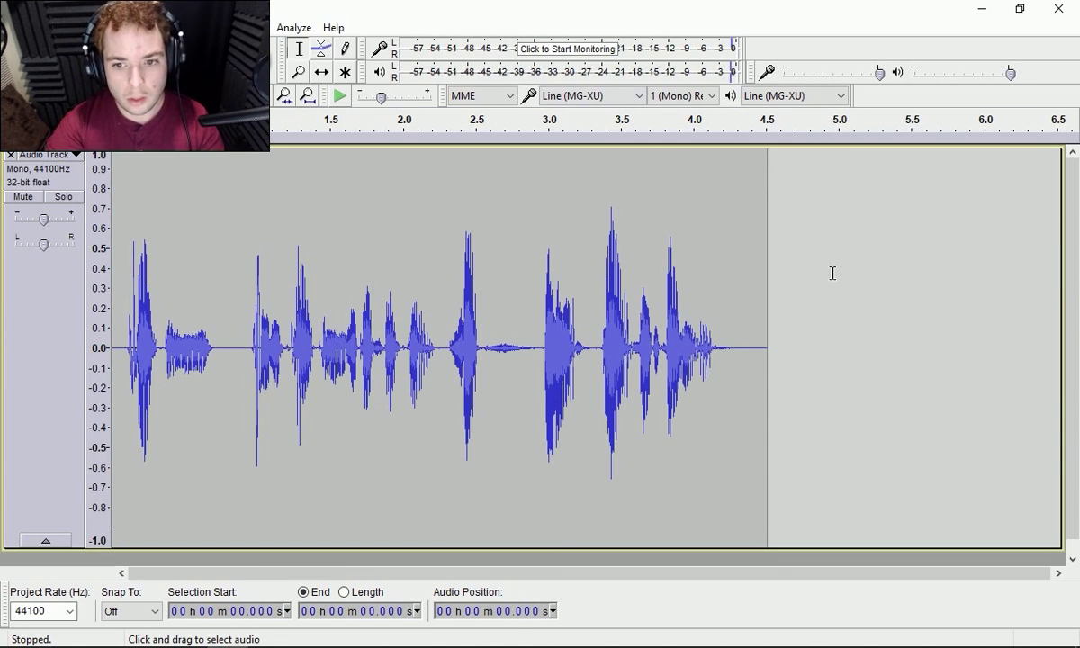
drag(842, 275, 752, 366)
key(Delete)
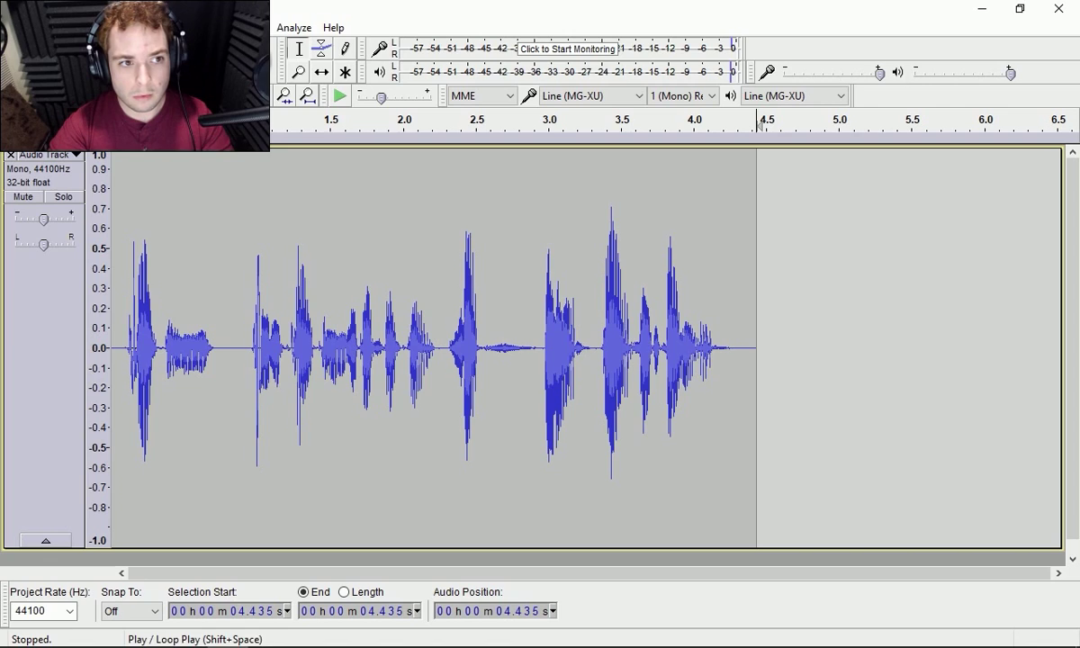
Play the trimmed clip from the start to hear its first plosive.
key(Home)
key(space)
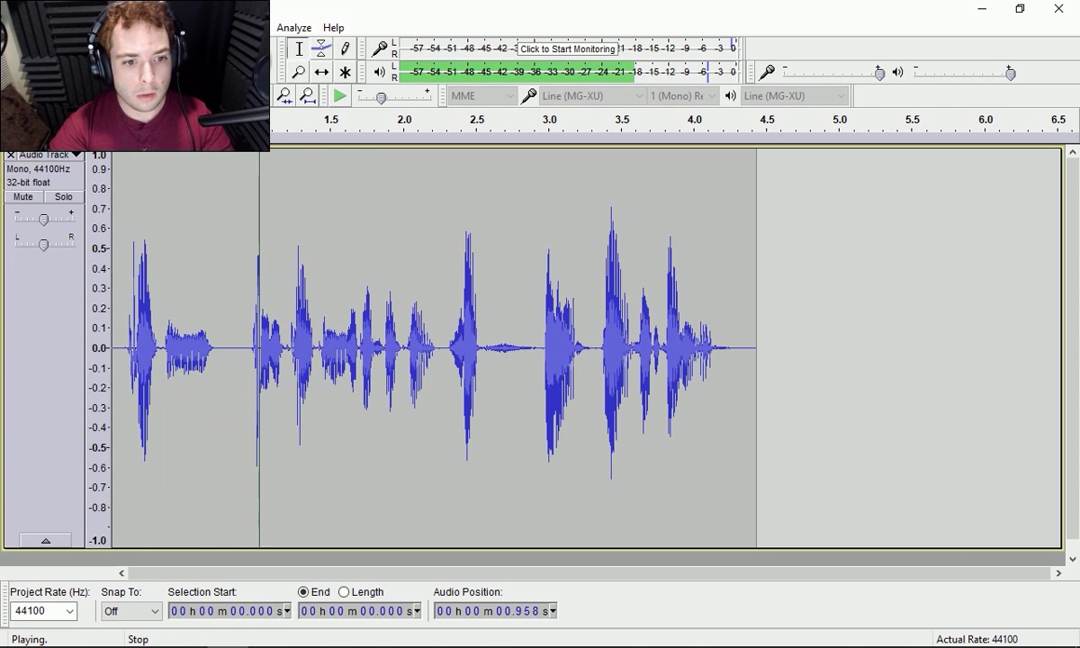
key(space)
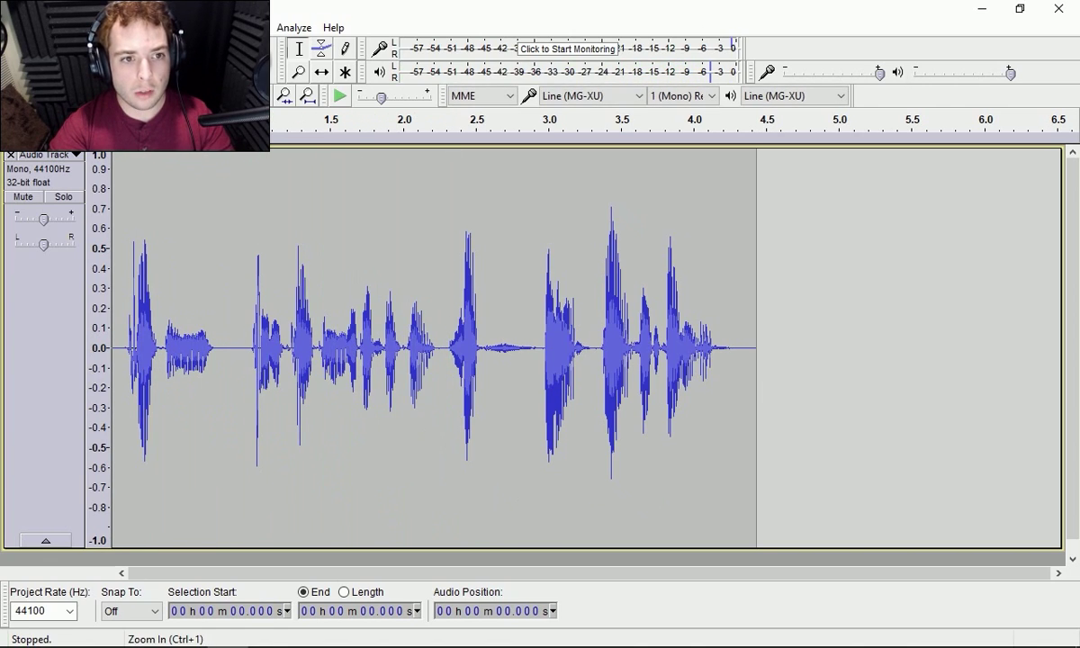
Select the first word's plosive burst from about 0.110 s to 0.184 s, checking the range by listening.
click(283, 96)
click(283, 96)
click(283, 95)
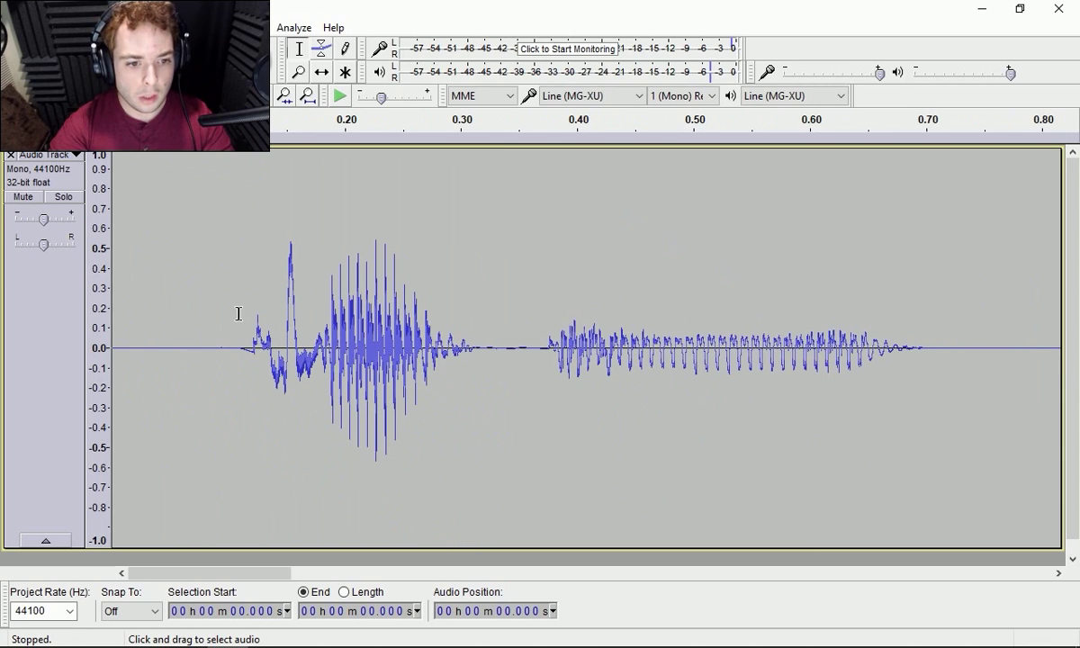
drag(227, 338, 324, 313)
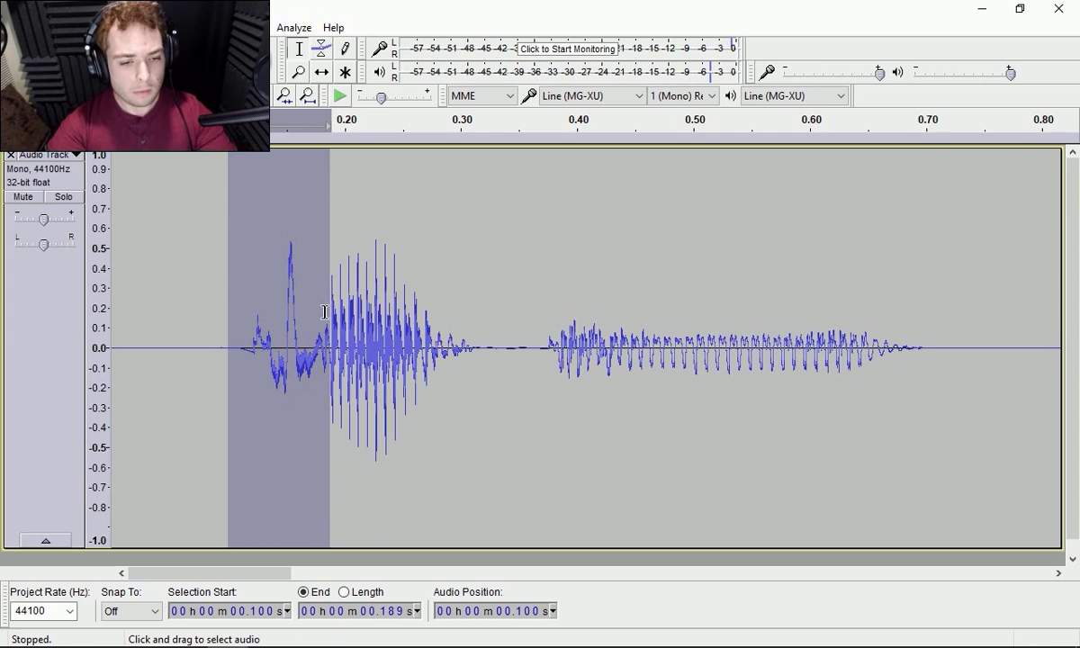
click(339, 95)
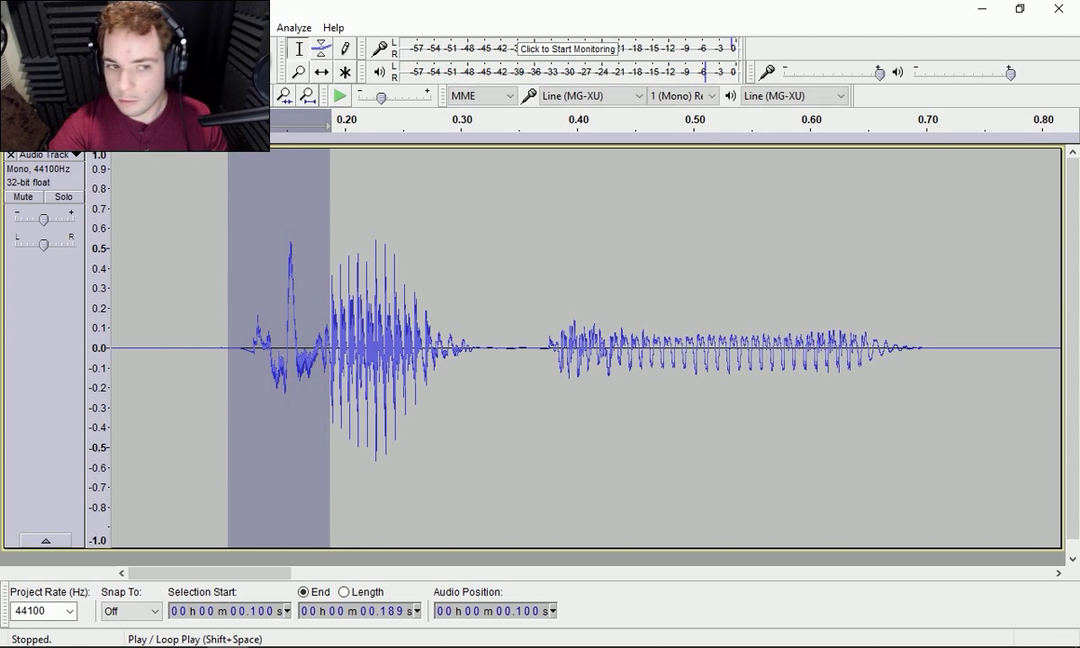
drag(315, 268, 310, 269)
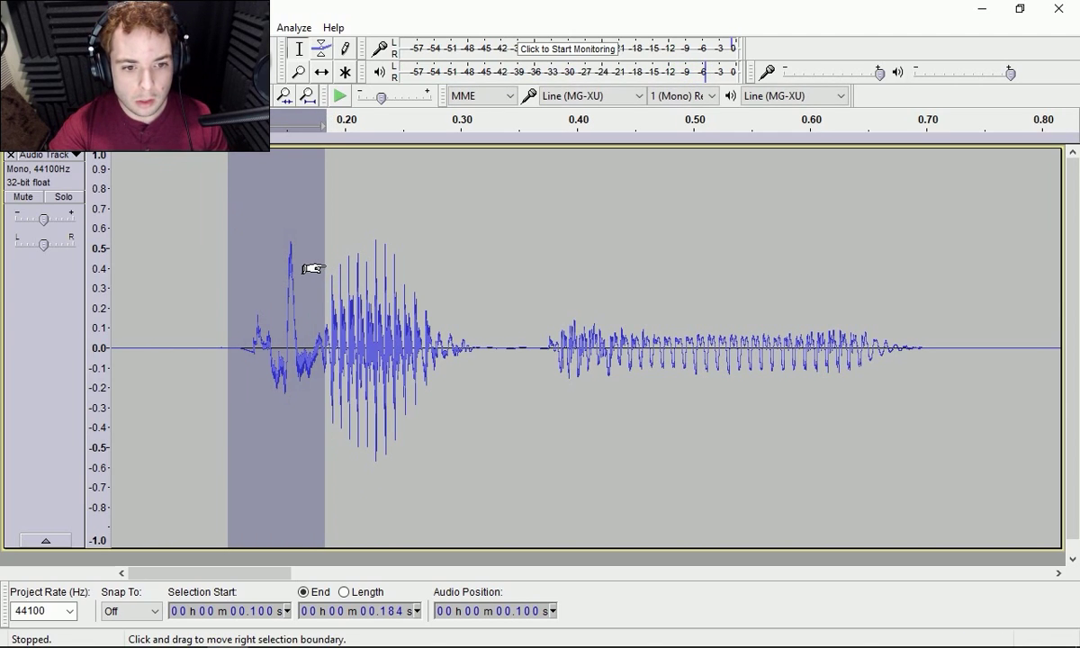
click(339, 95)
drag(236, 241, 240, 243)
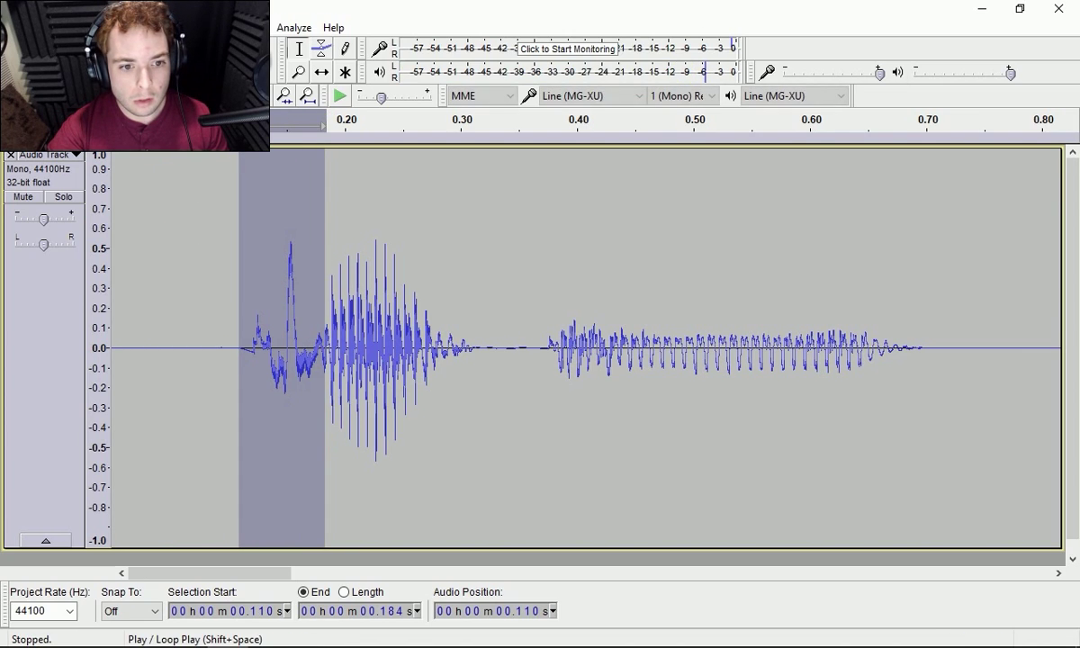
Apply Equalization with the DE Puffer curve to the selected plosive burst at the start of the clip.
click(252, 27)
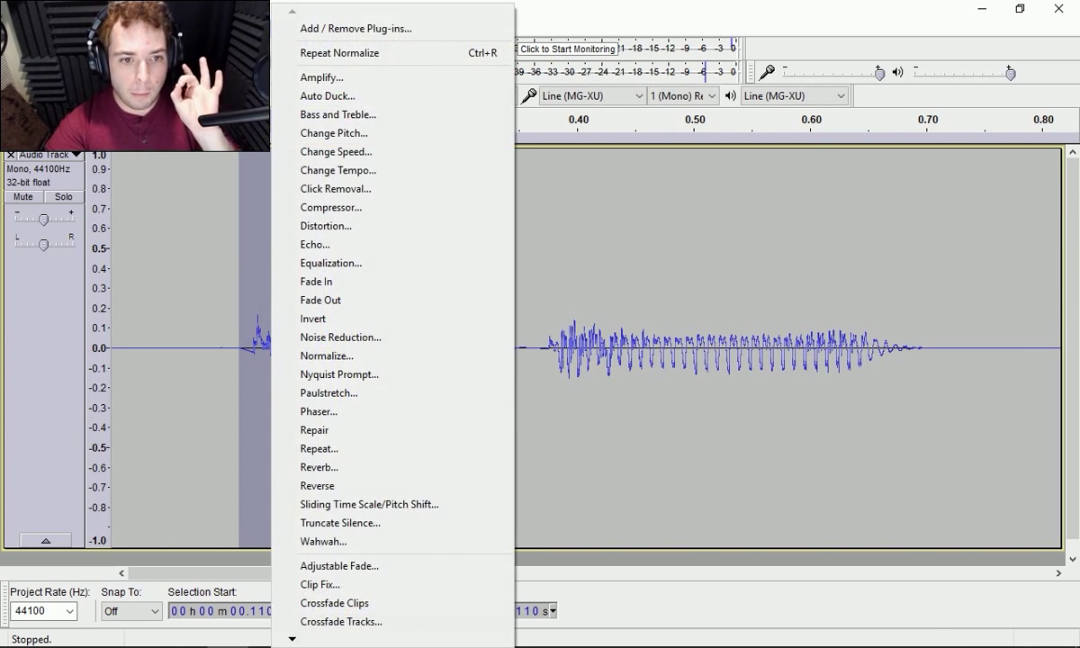
click(361, 272)
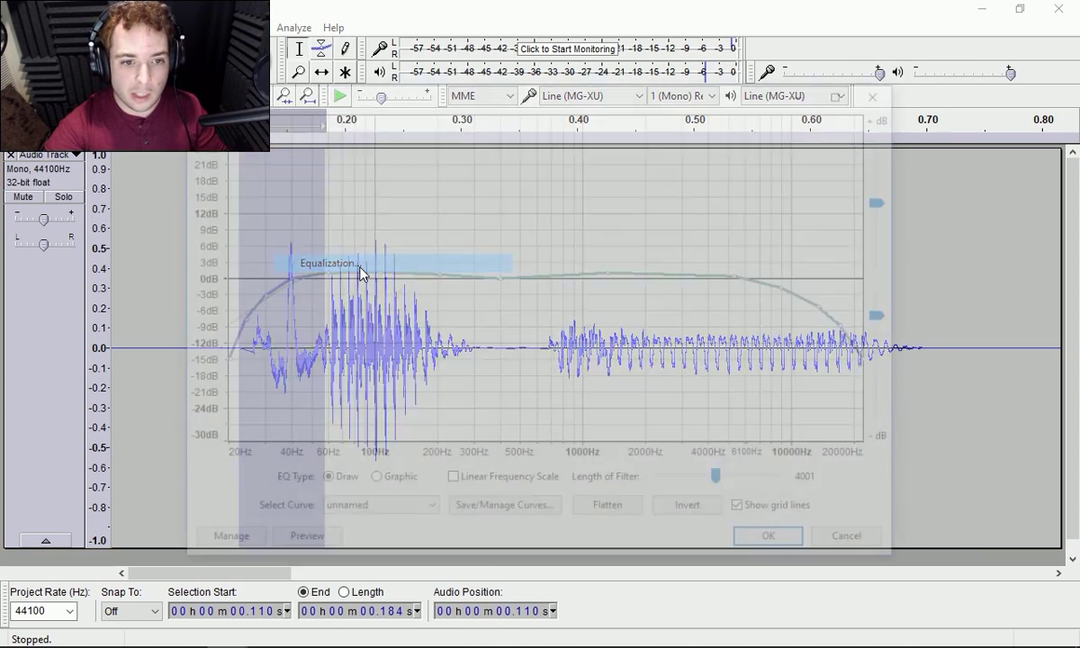
click(388, 520)
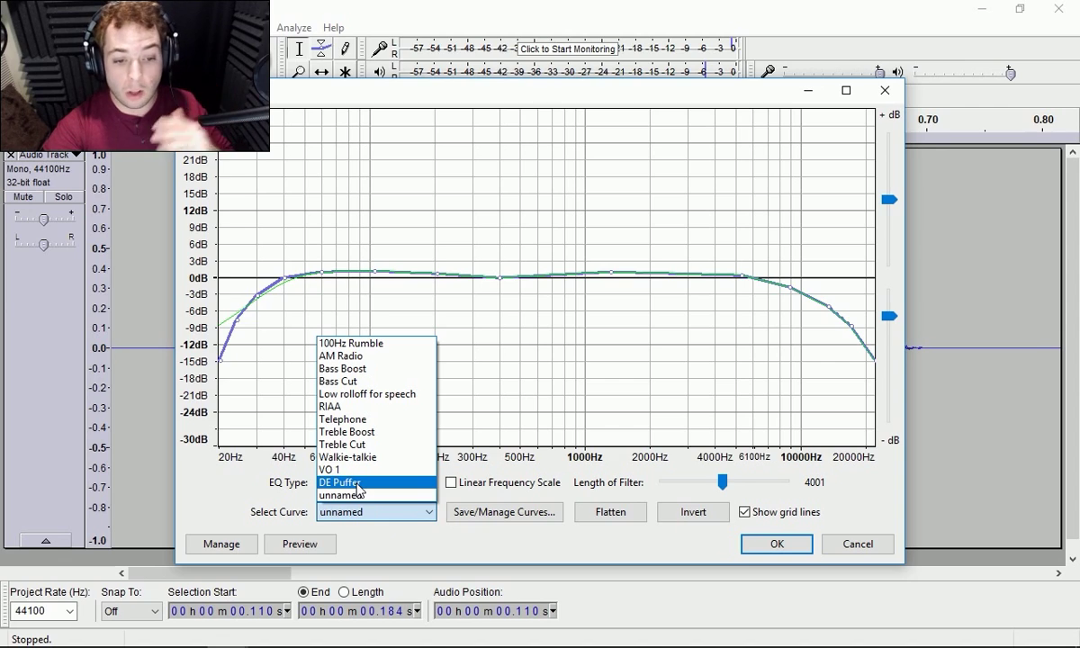
click(358, 484)
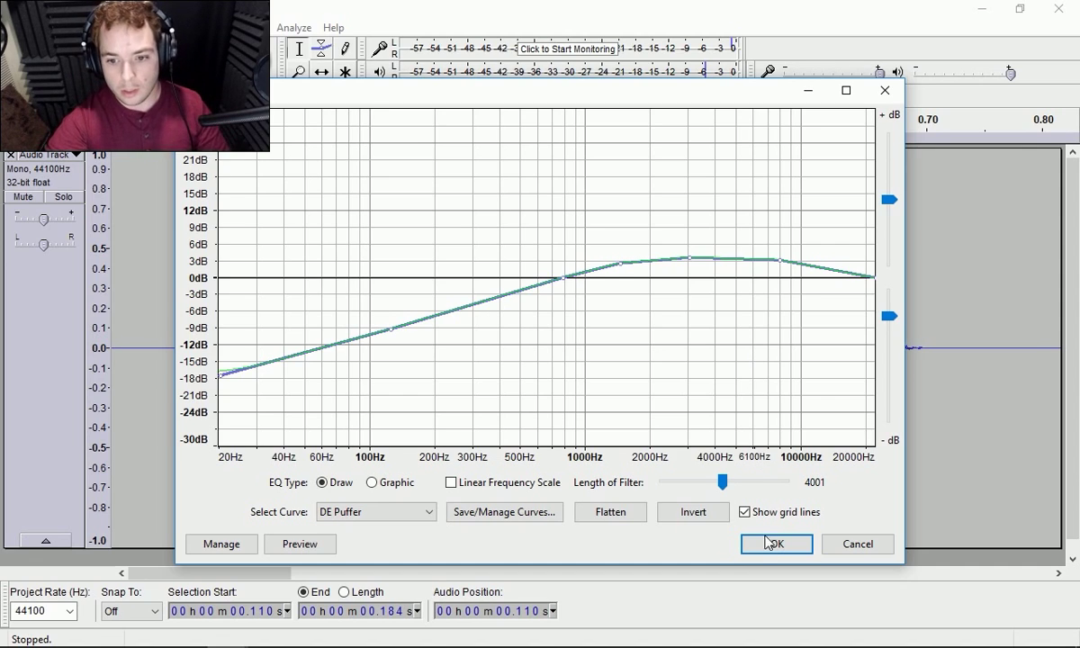
drag(423, 90, 633, 72)
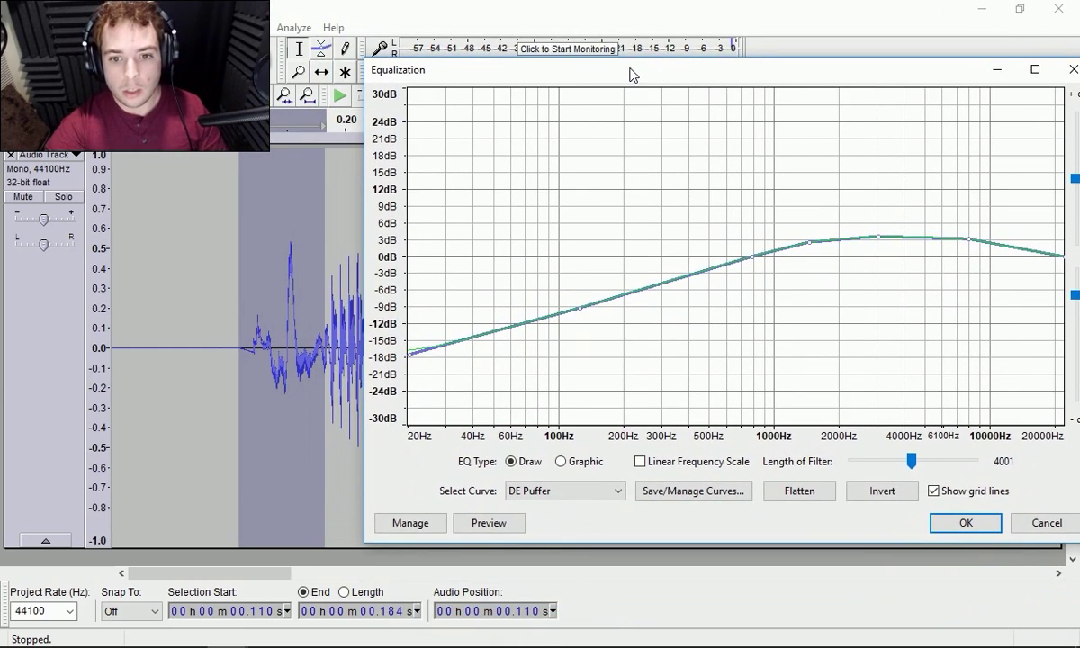
click(962, 522)
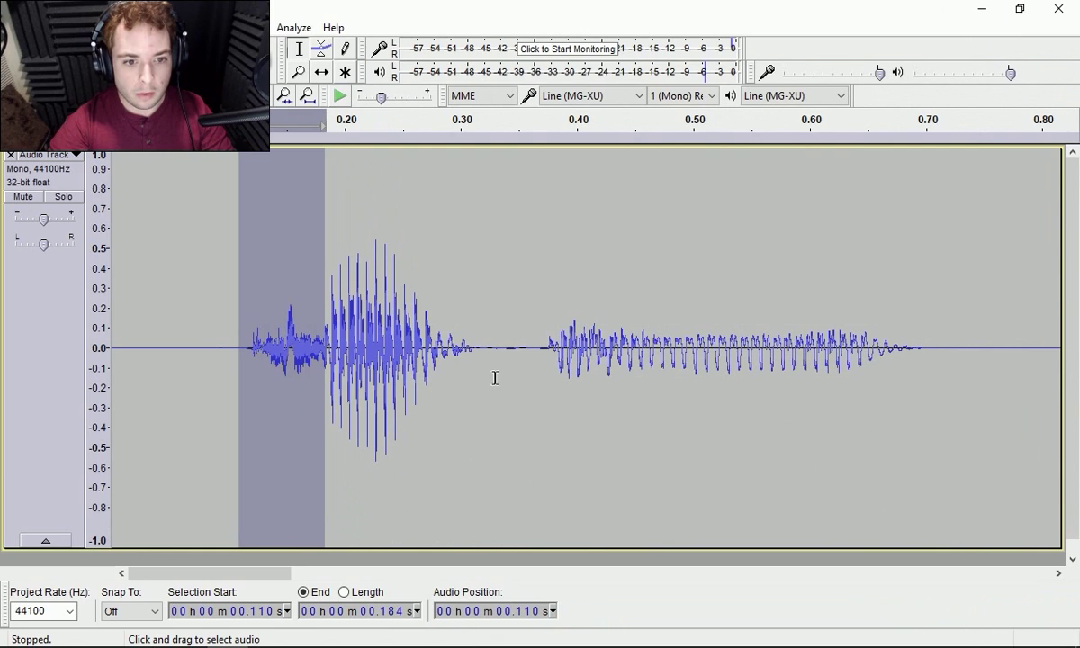
Play the track from the start to check the equalized plosive, and undo the equalization.
click(154, 61)
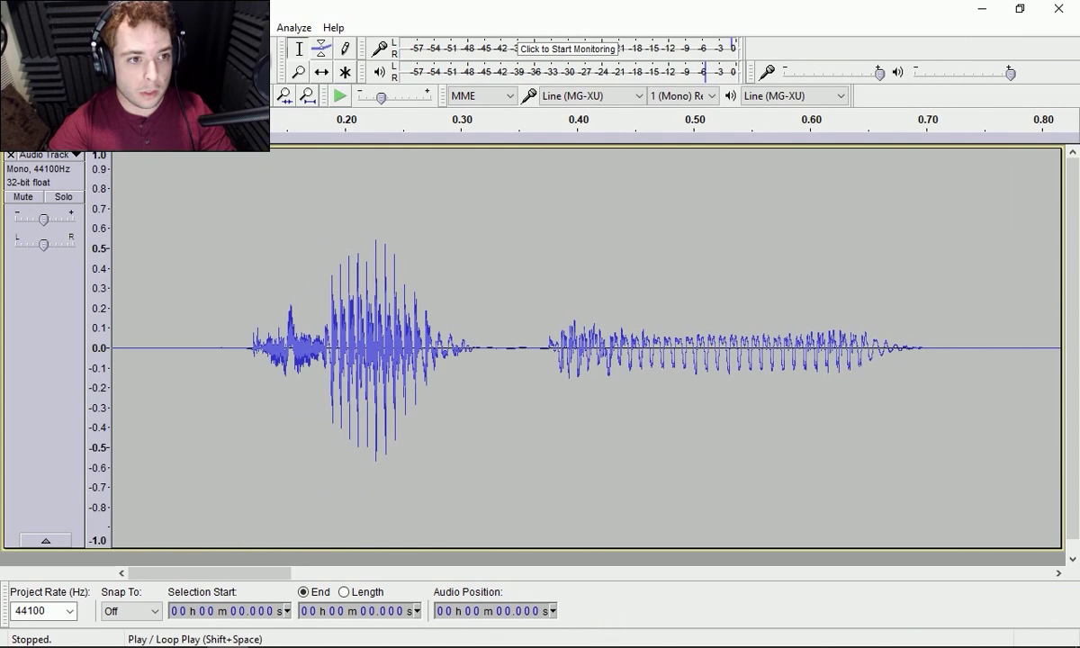
click(71, 61)
click(113, 61)
click(154, 61)
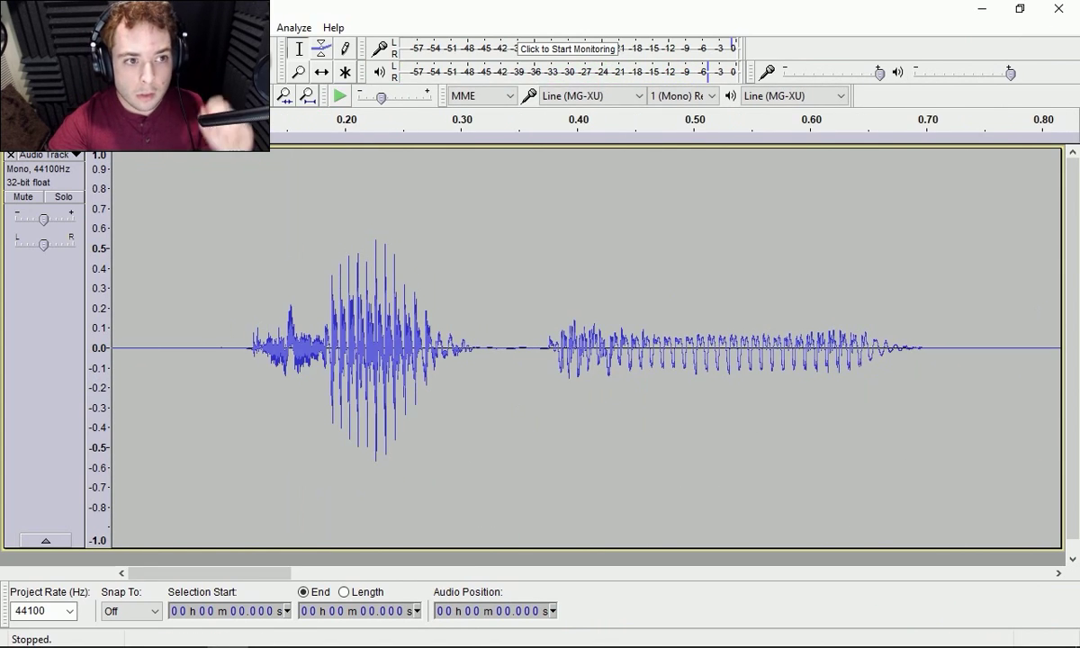
click(71, 61)
key(space)
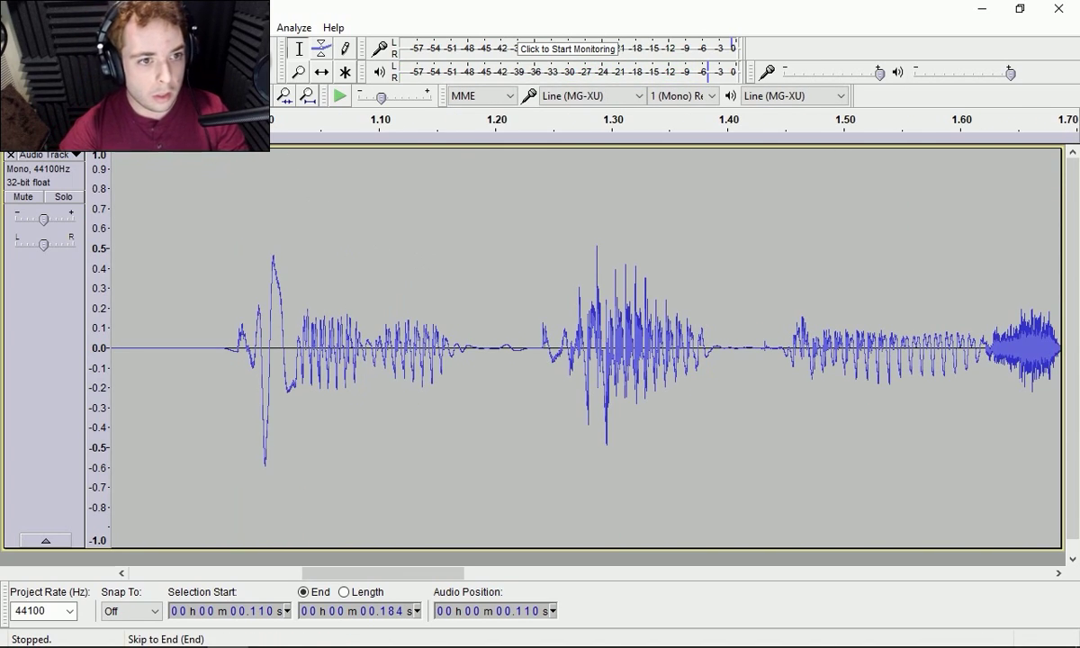
Copy the entire clip and paste the duplicate at the start of the track.
click(307, 95)
click(307, 96)
click(307, 95)
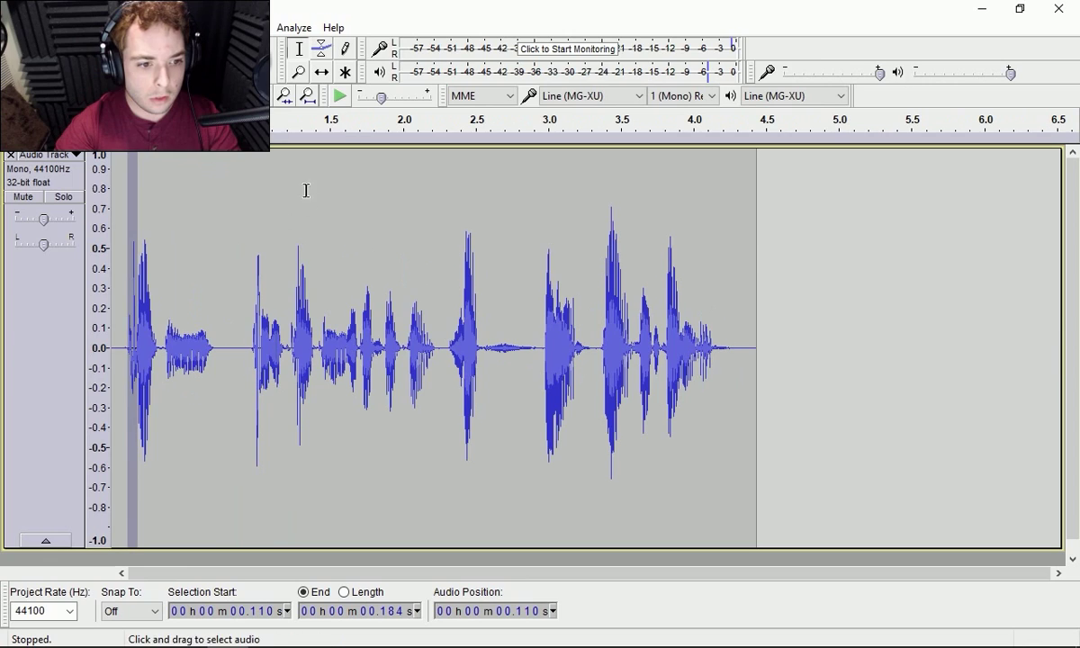
key(space)
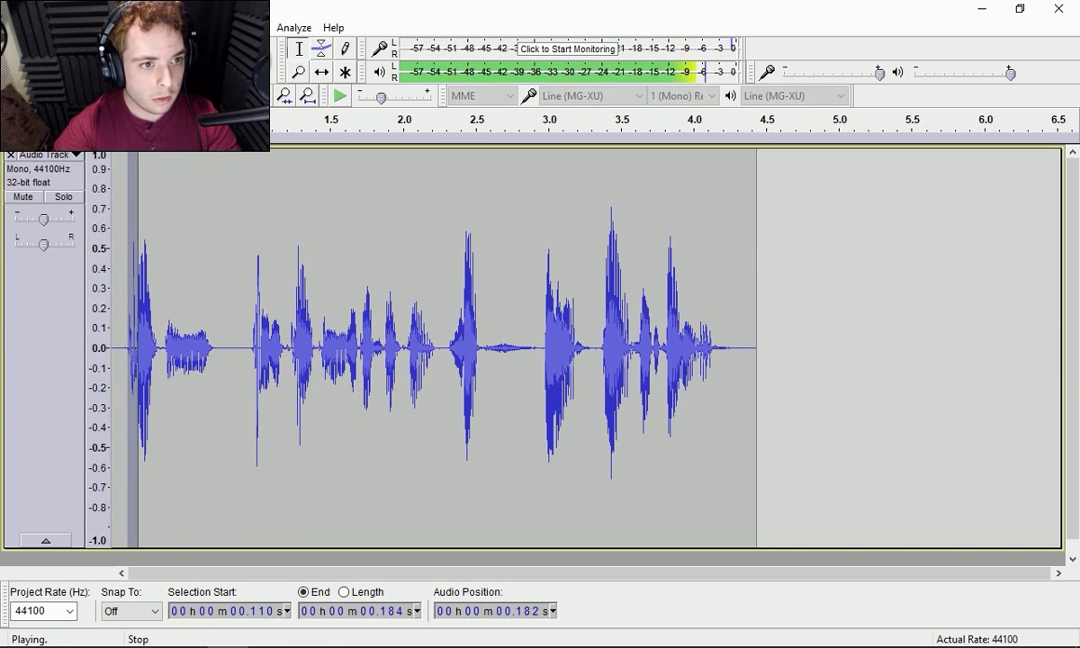
click(300, 286)
key(ctrl+a)
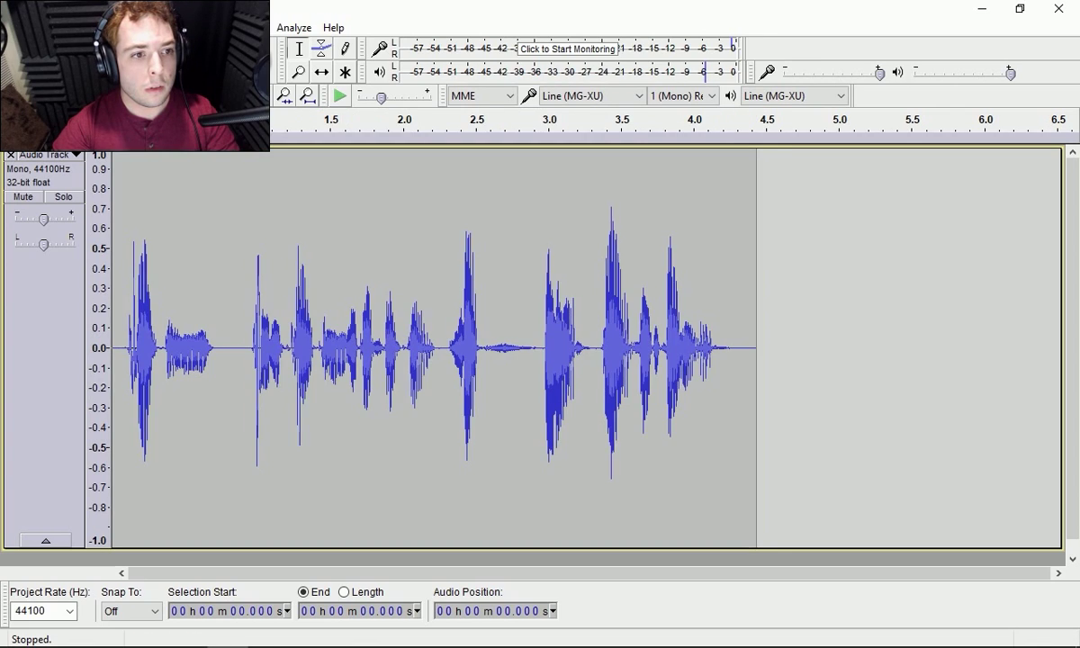
key(ctrl+r)
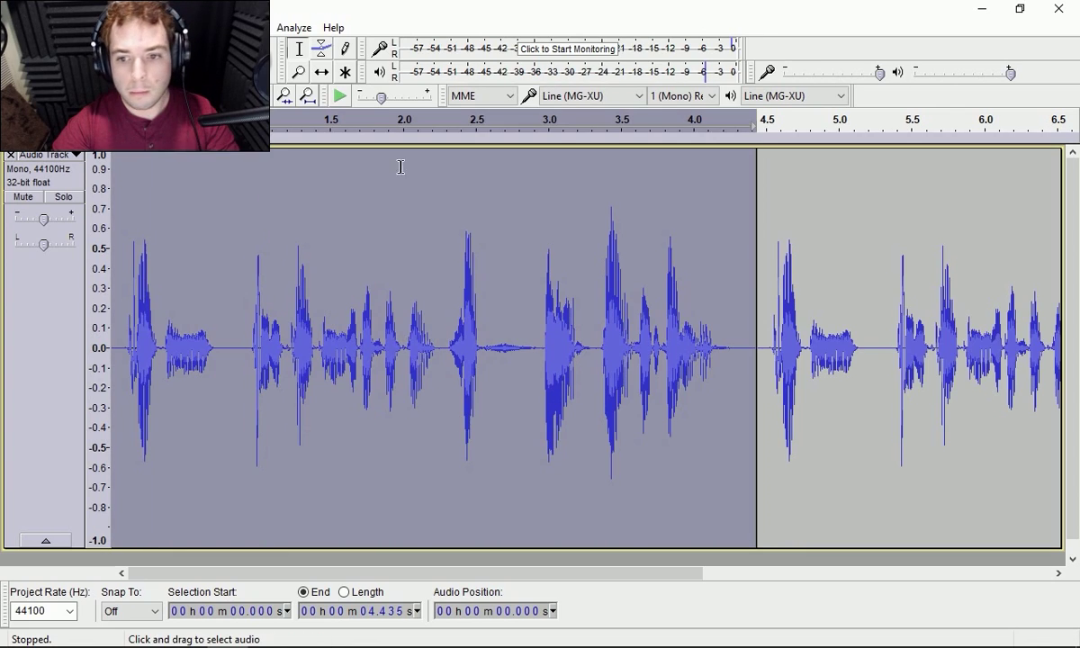
Select the first plosive burst of the second copy, from about 4.547 s to 4.615 s.
click(769, 339)
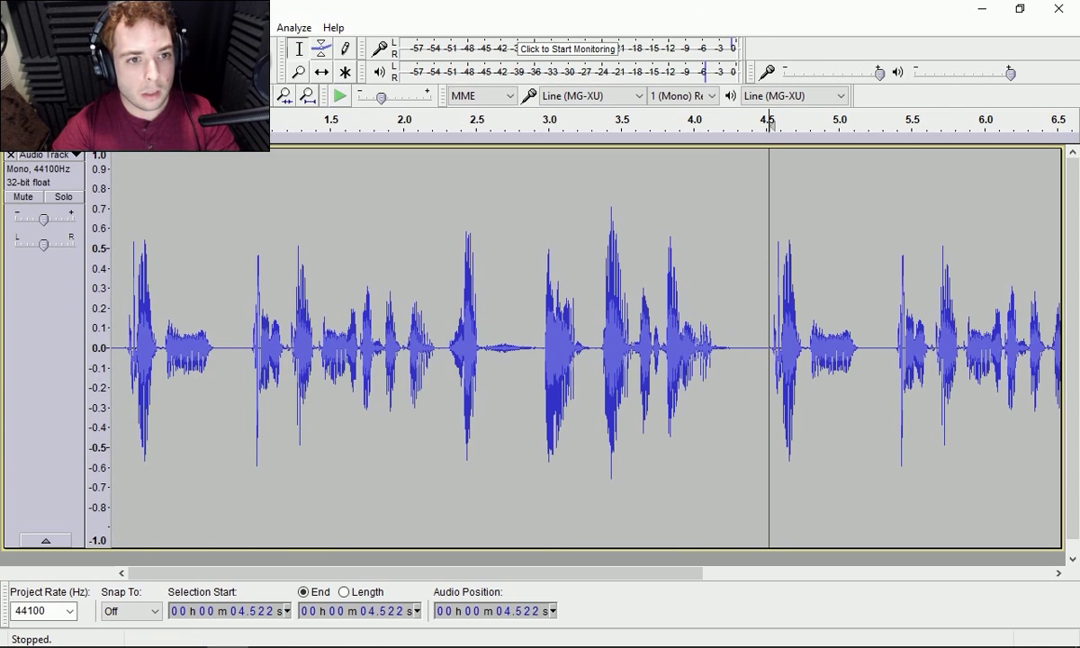
click(284, 95)
click(284, 96)
click(283, 95)
click(283, 95)
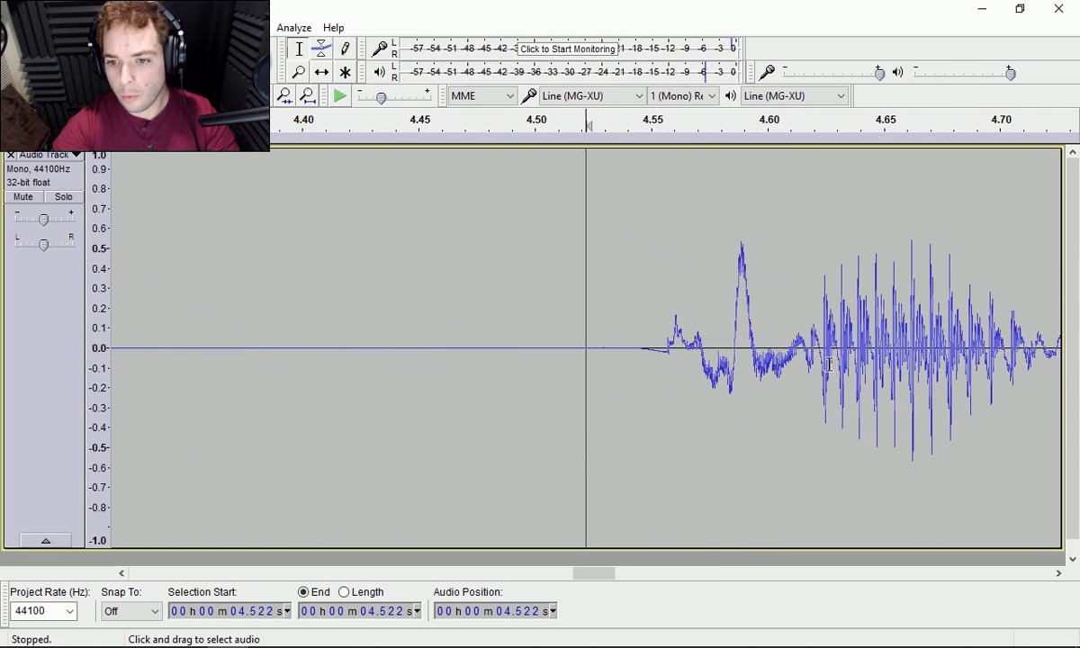
drag(806, 357, 636, 358)
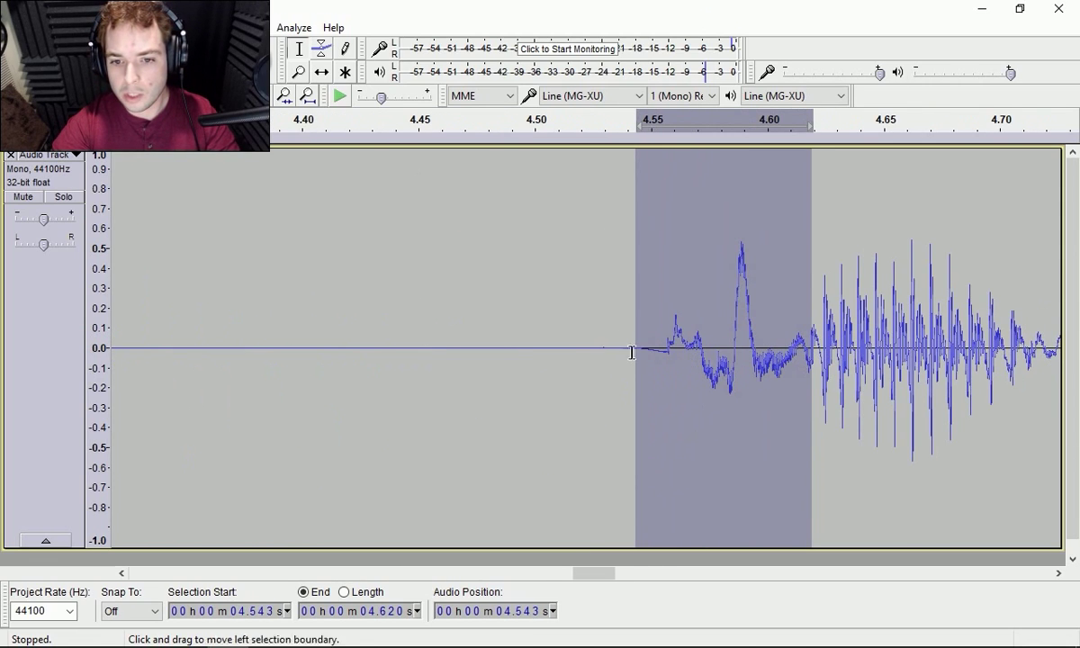
key(space)
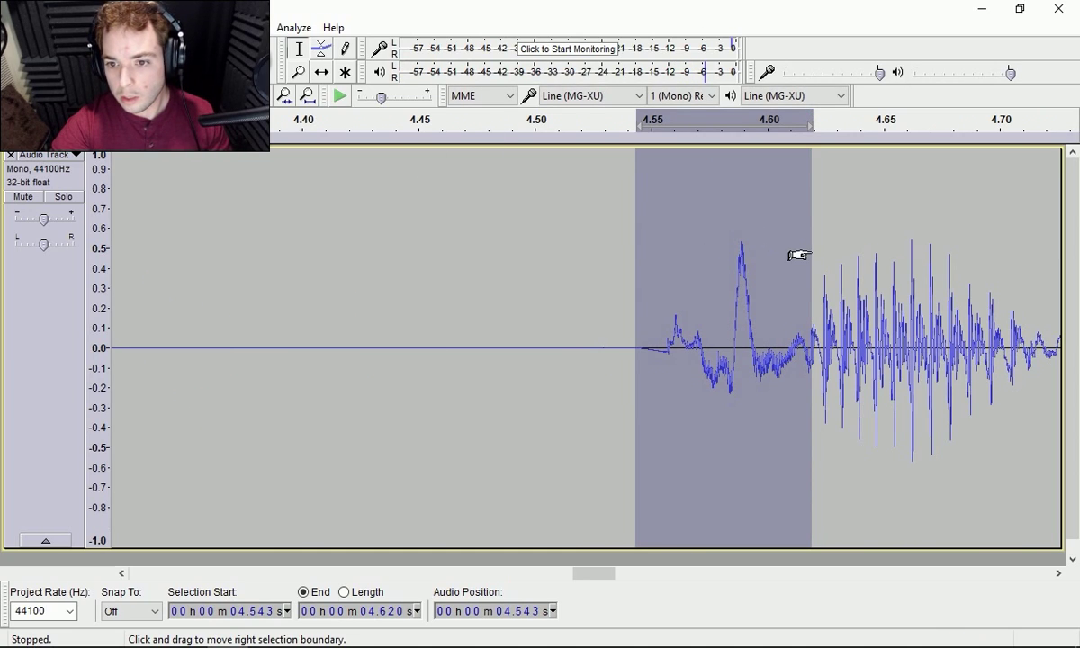
drag(798, 255, 786, 255)
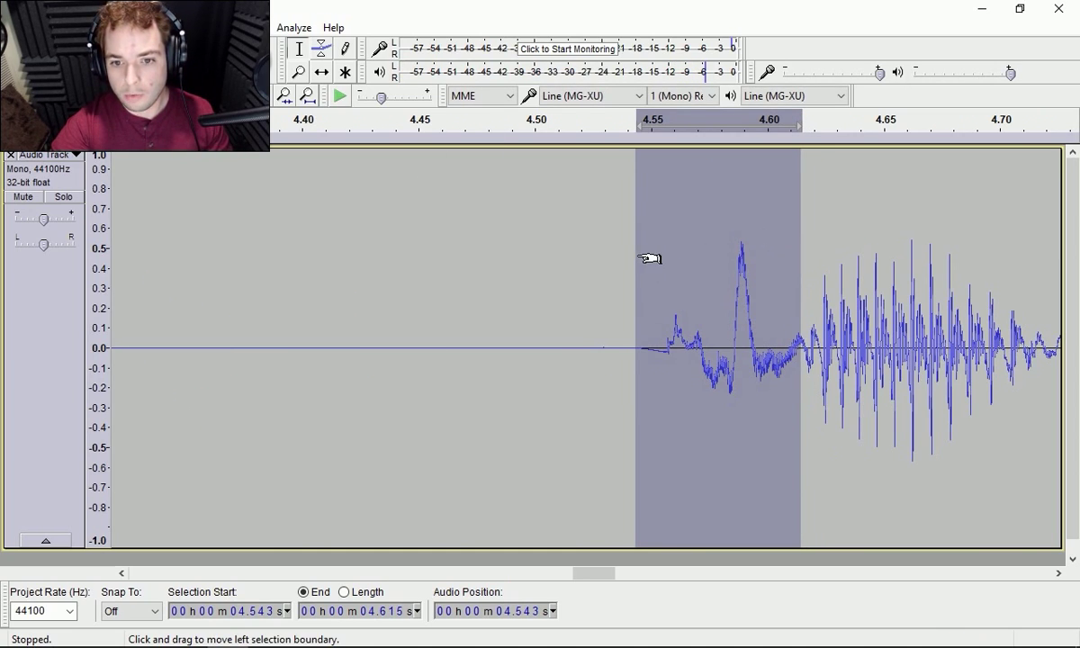
drag(638, 256, 645, 256)
Equalize the second copy's selected plosive with the DE Puffer curve and play the result from just before it.
click(256, 27)
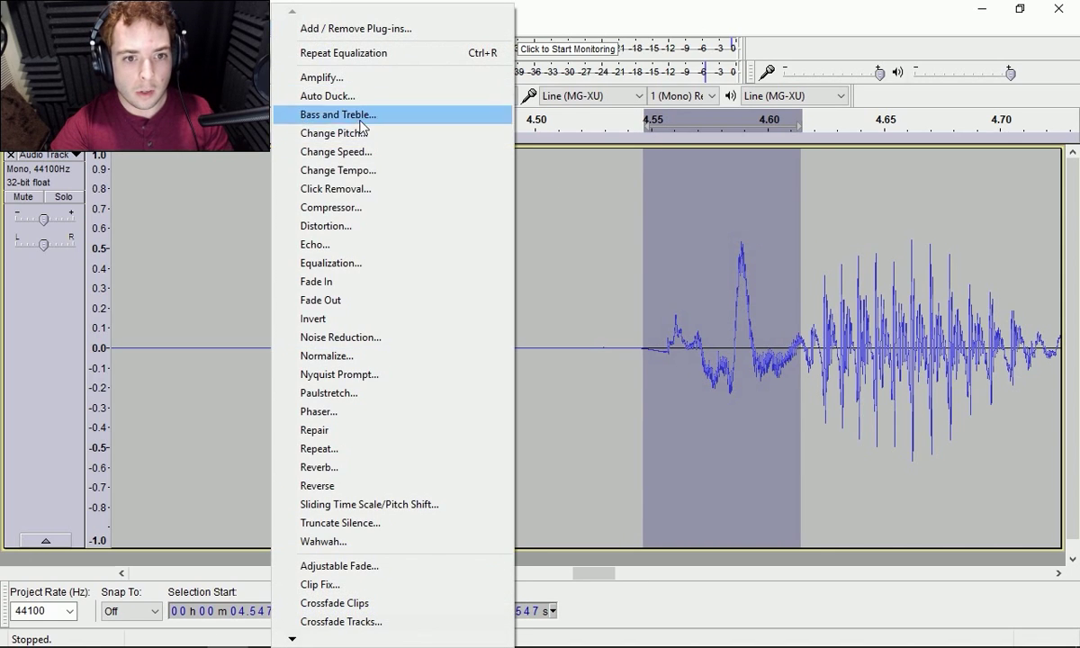
click(358, 263)
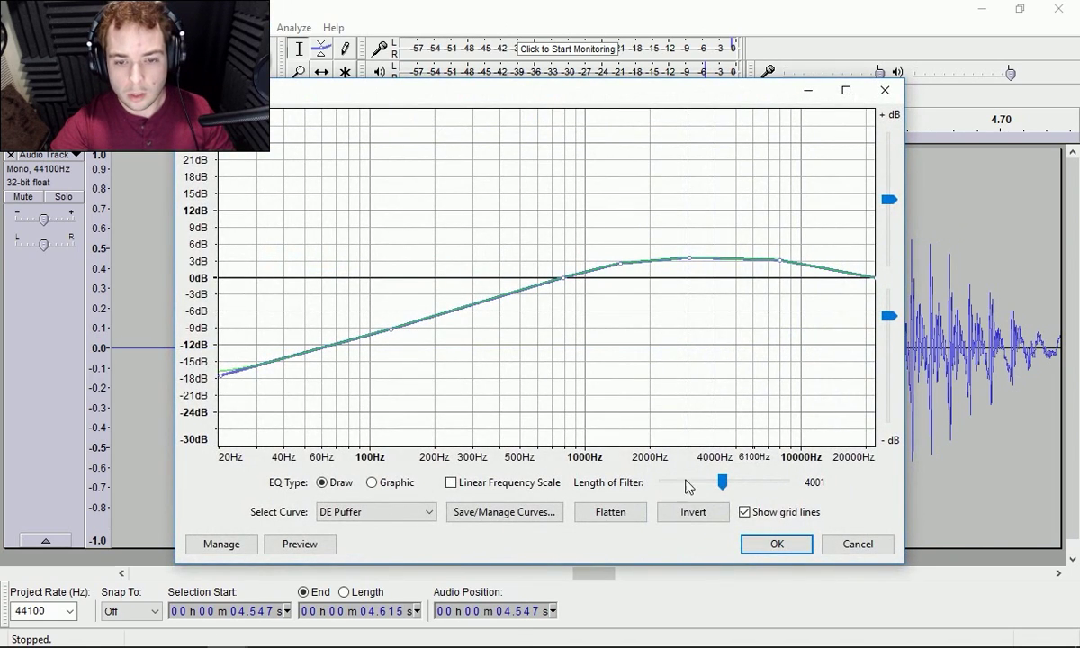
click(776, 544)
click(387, 225)
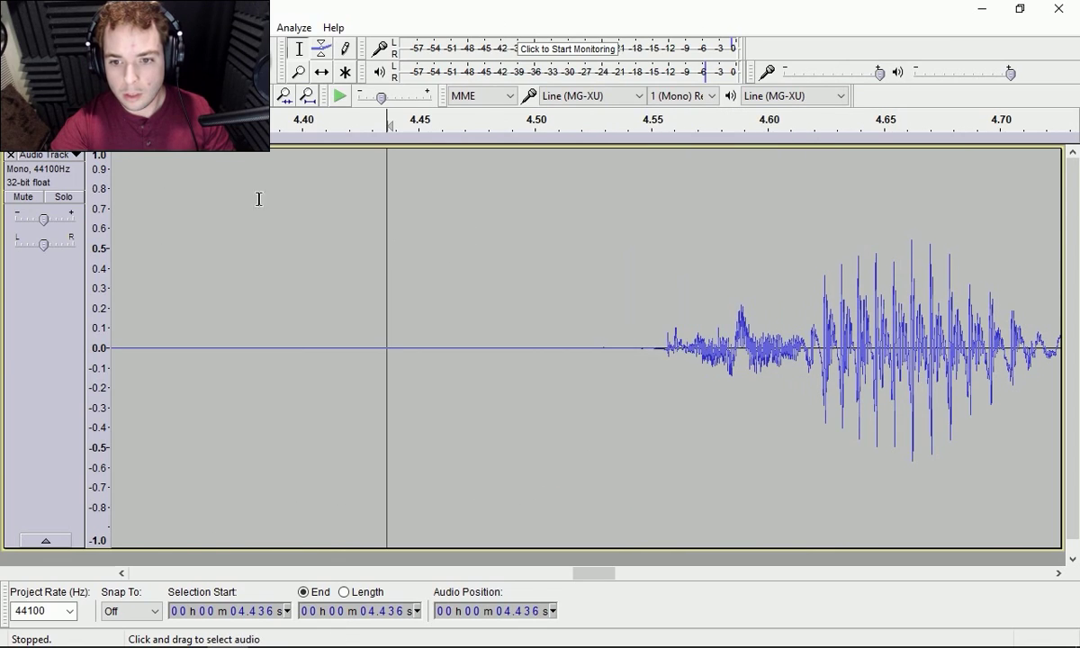
click(340, 95)
click(118, 62)
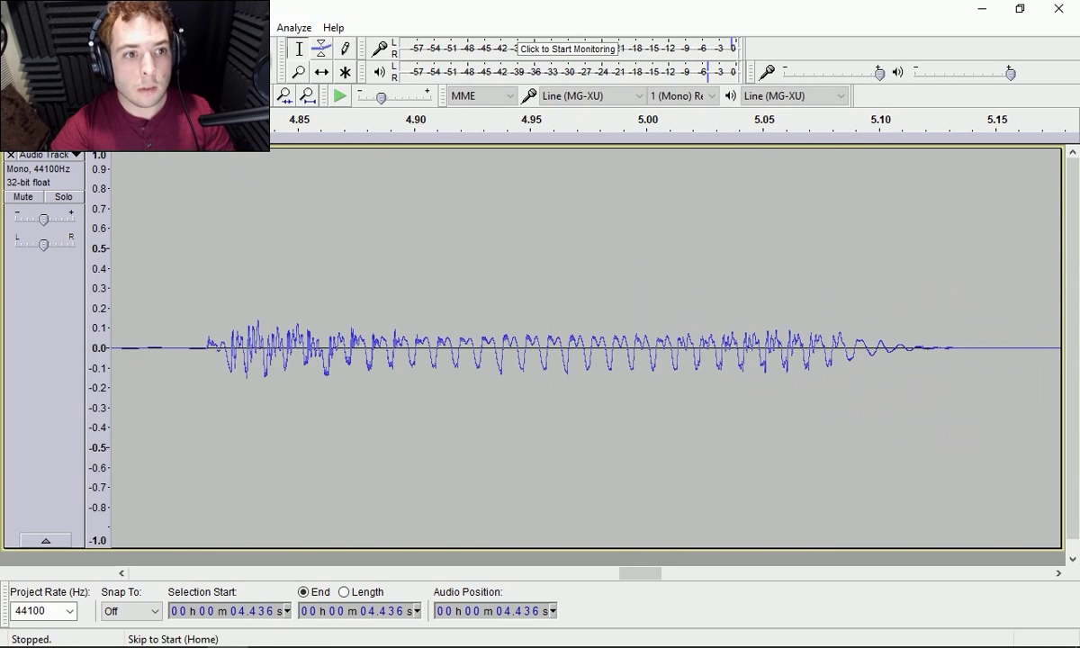
Play the second copy from about 5.399 s, just before its next plosive burst.
click(306, 95)
click(307, 96)
click(307, 96)
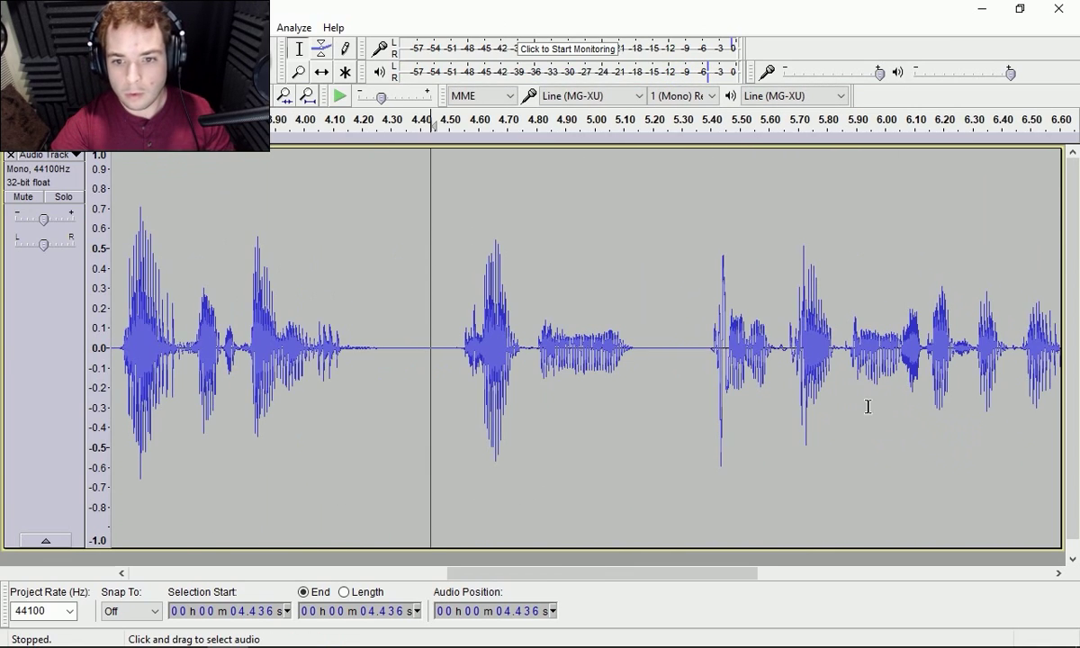
click(710, 349)
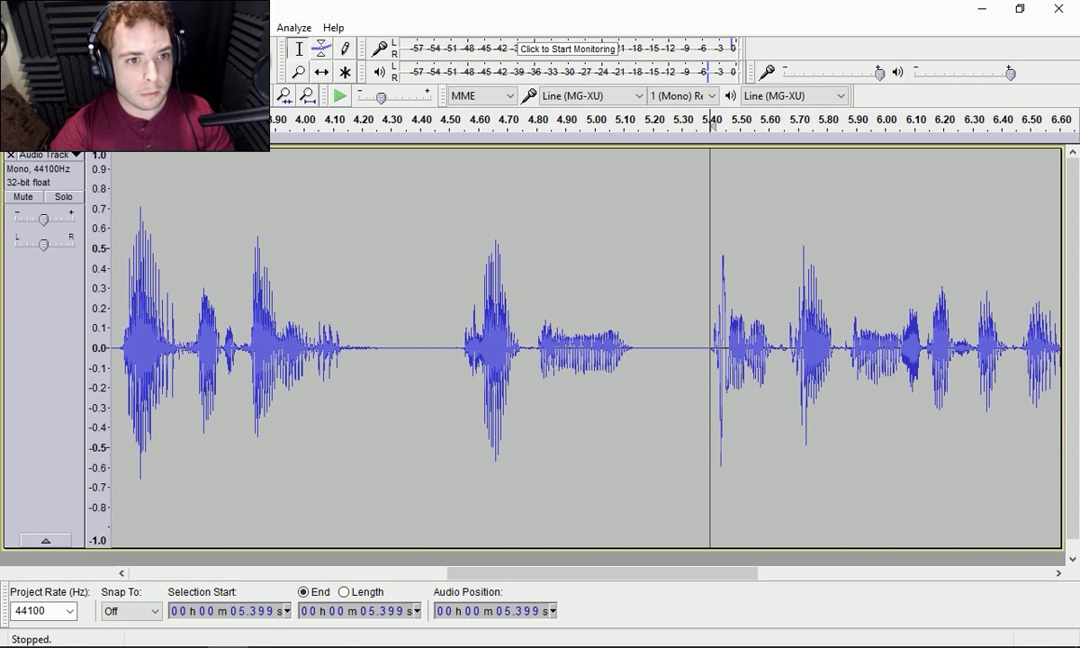
click(283, 95)
click(284, 96)
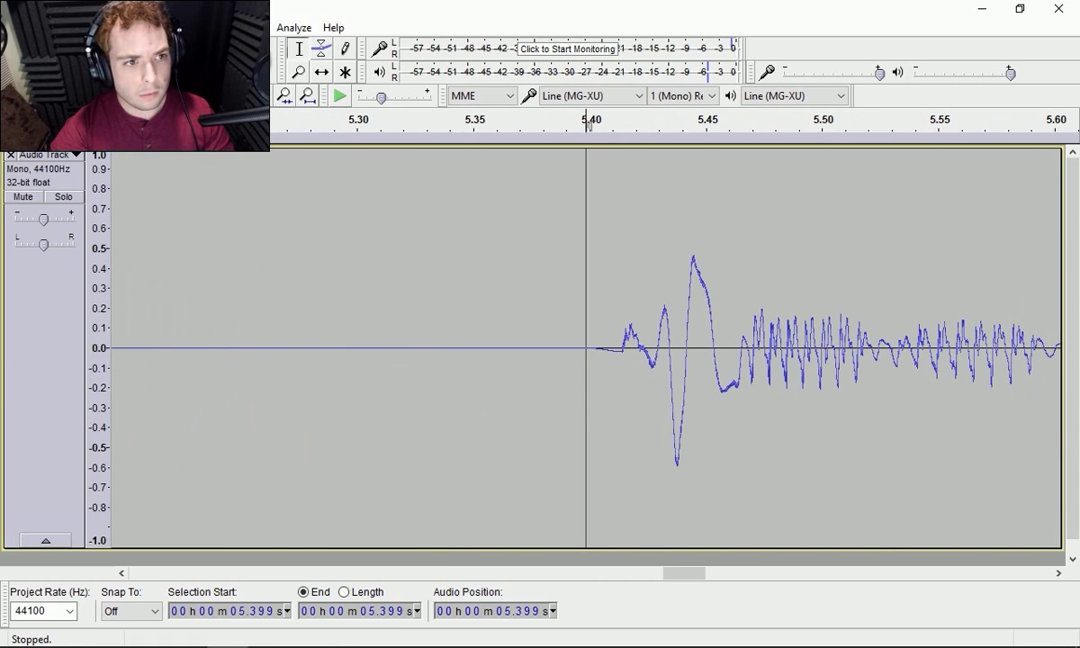
click(339, 96)
key(space)
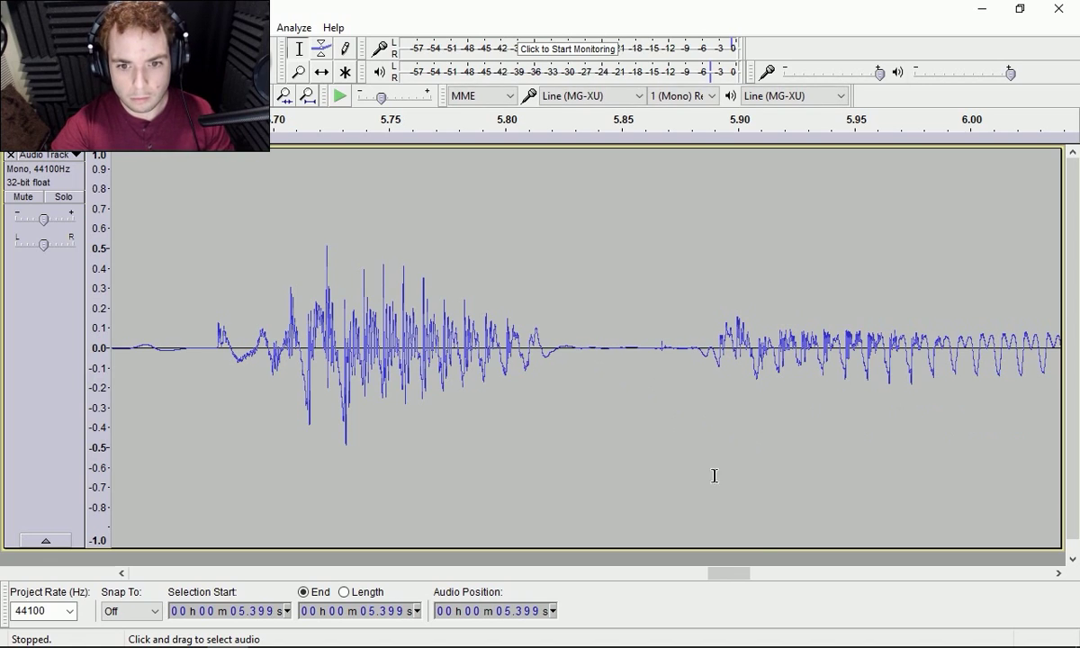
Select the plosive burst from about 5.402 s to 5.467 s and play the selection.
drag(740, 573, 706, 573)
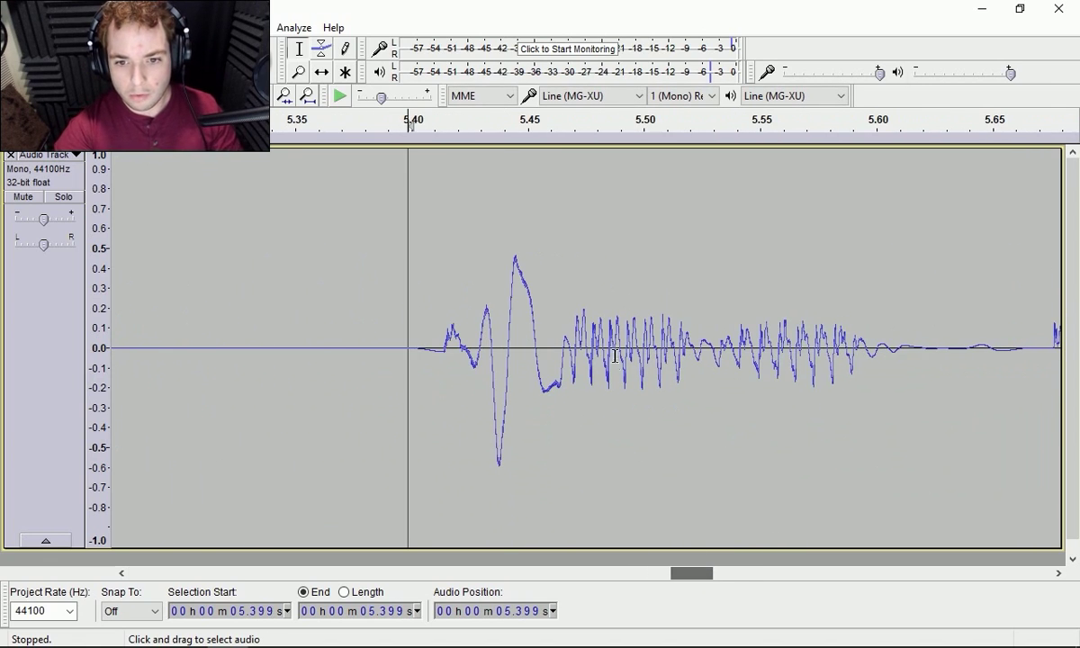
drag(566, 345, 416, 345)
click(339, 96)
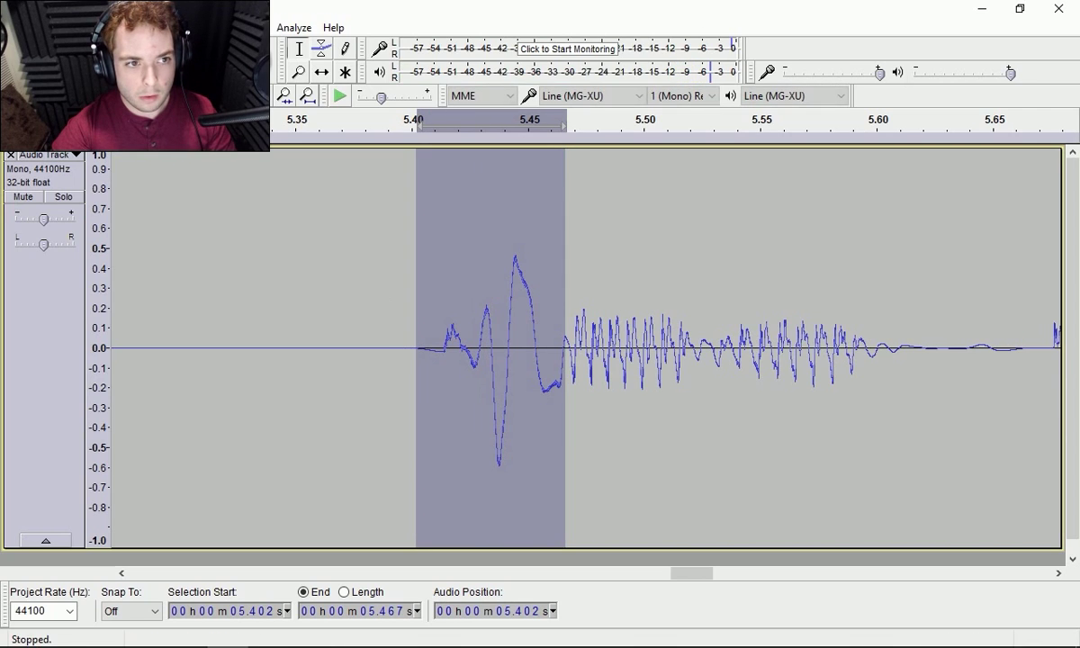
Replay the selected plosive burst several times to hear it in isolation.
click(241, 27)
key(Escape)
key(space)
key(space)
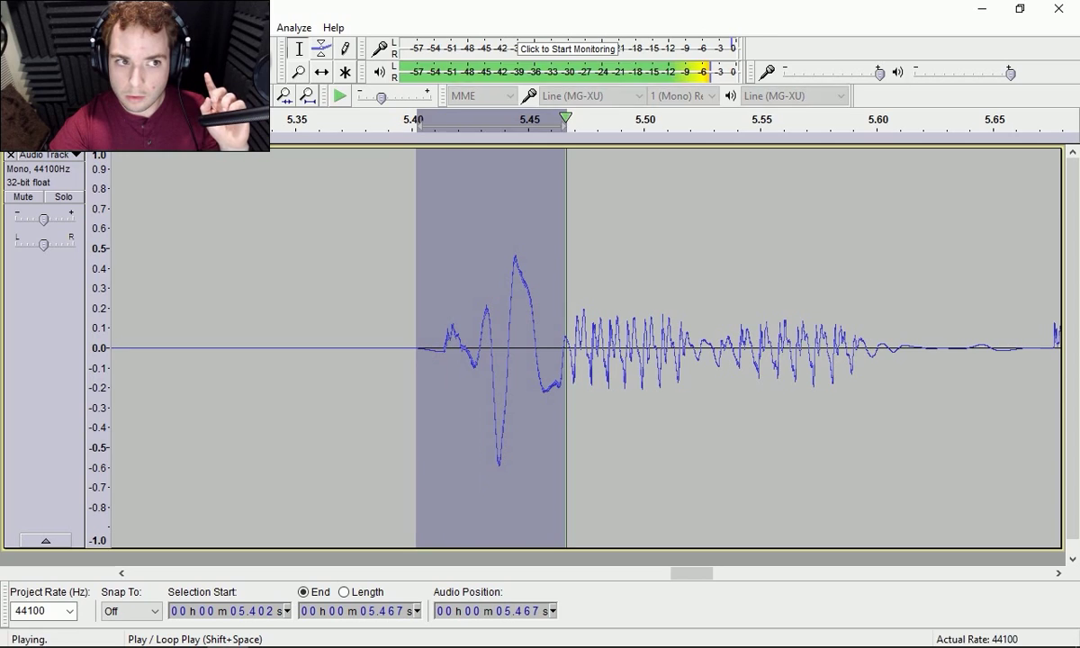
key(space)
key(space)
key(space)
key(space)
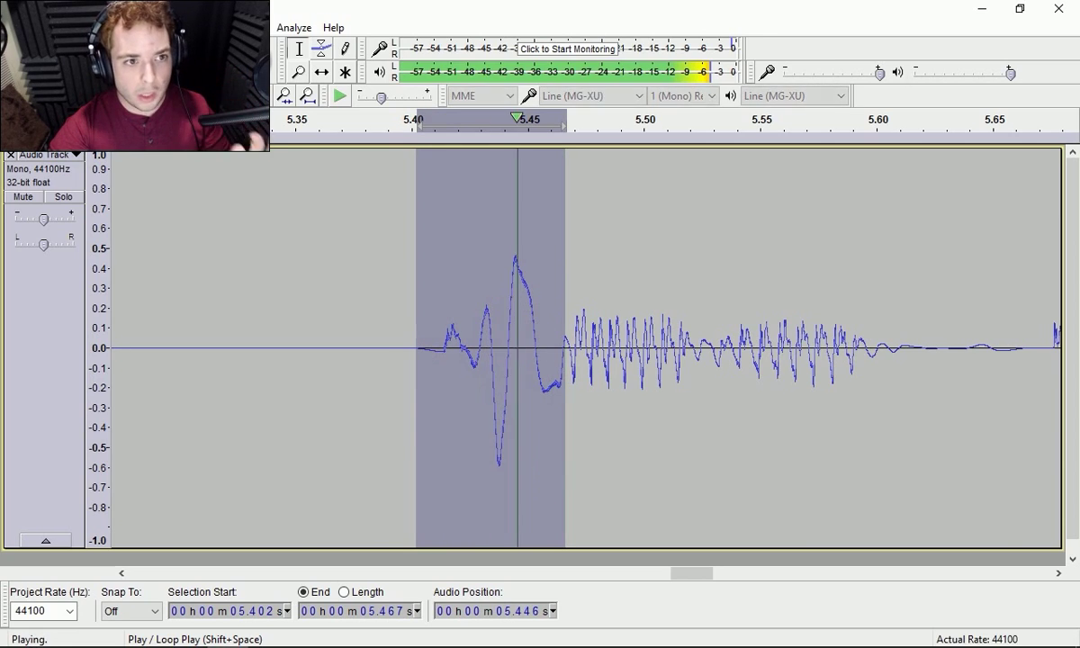
key(space)
key(space)
key(space)
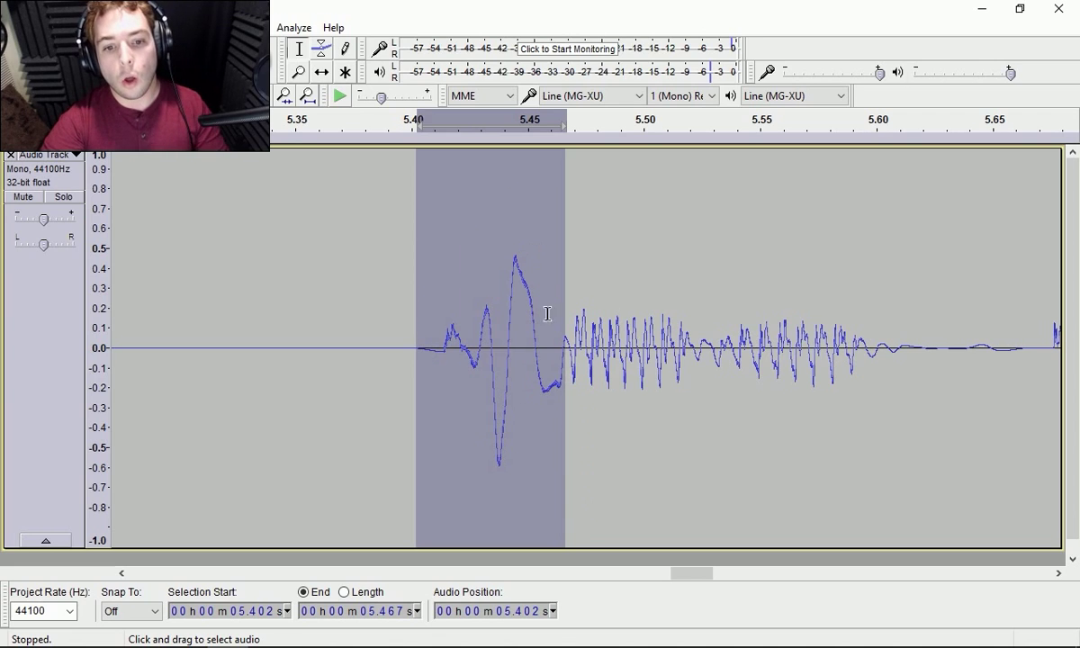
Equalize the selected burst with the DE Puffer curve, then play the selection and the track from about 5.298 s.
click(252, 28)
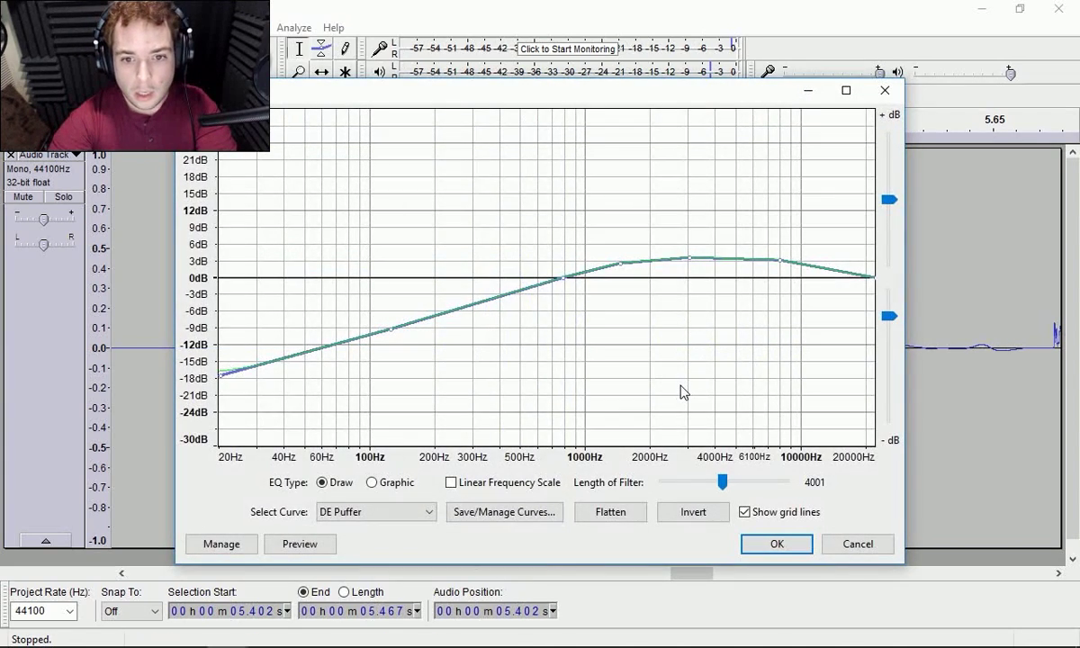
click(775, 544)
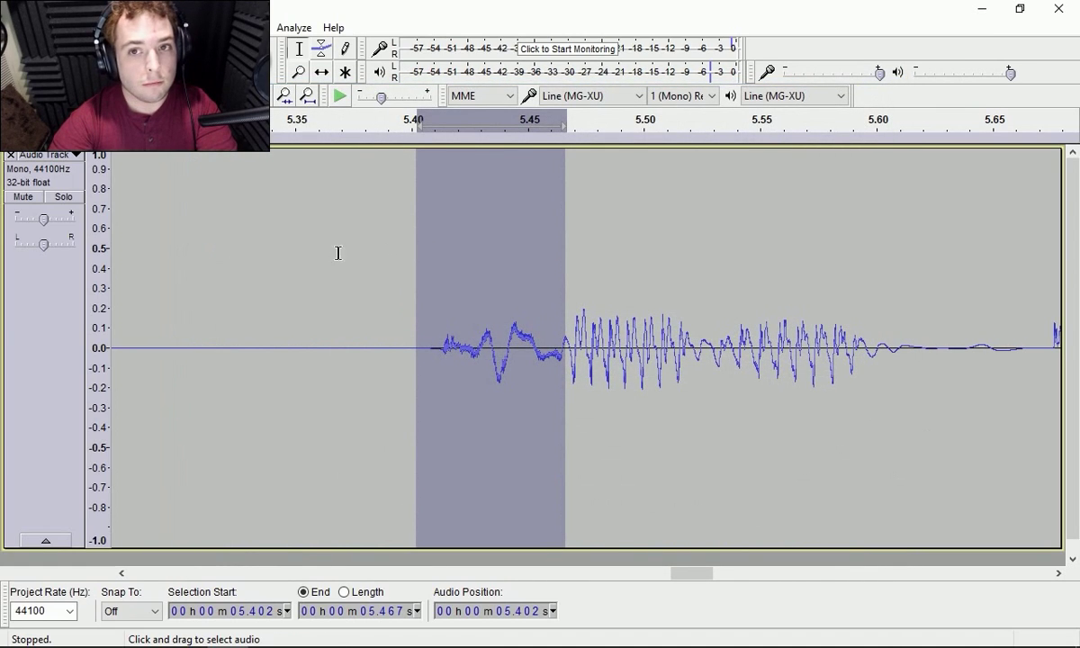
click(339, 96)
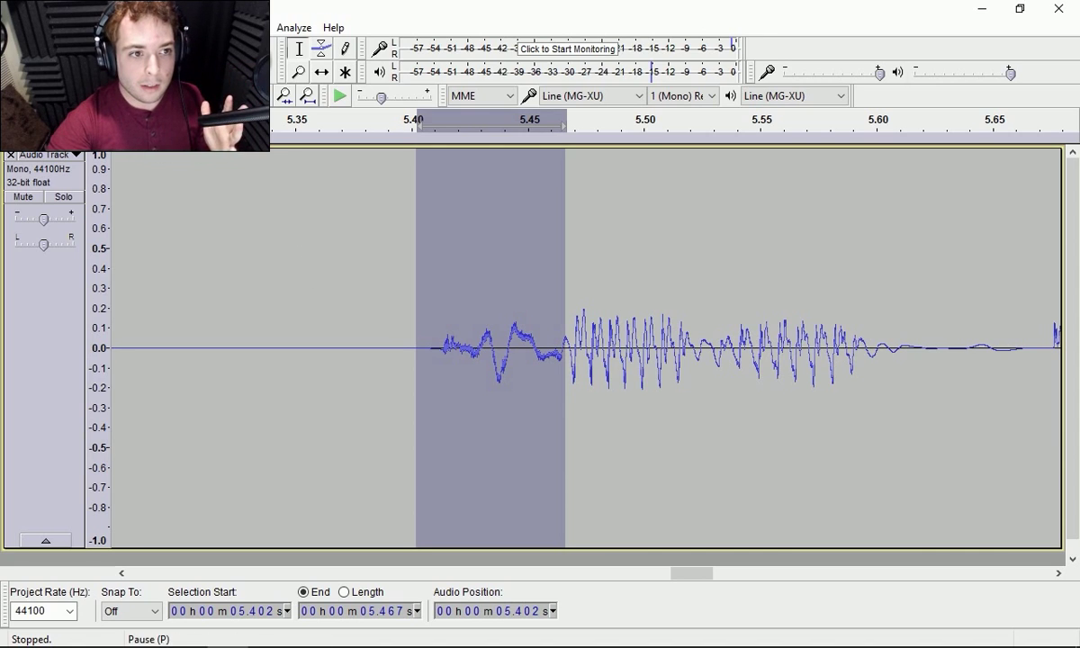
click(339, 96)
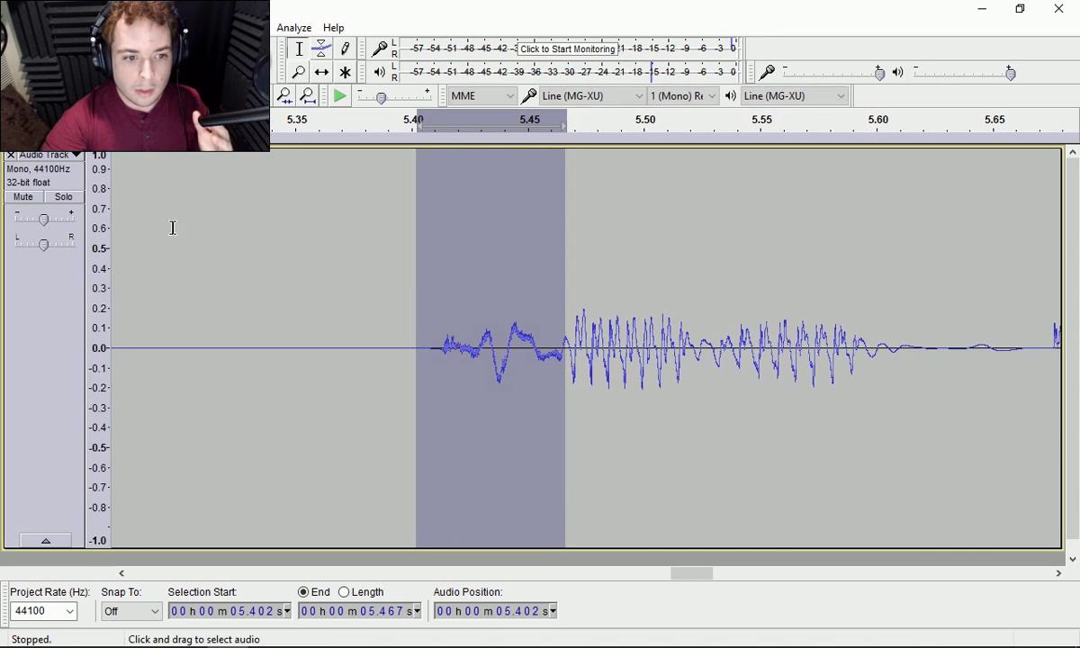
click(174, 226)
key(space)
key(space)
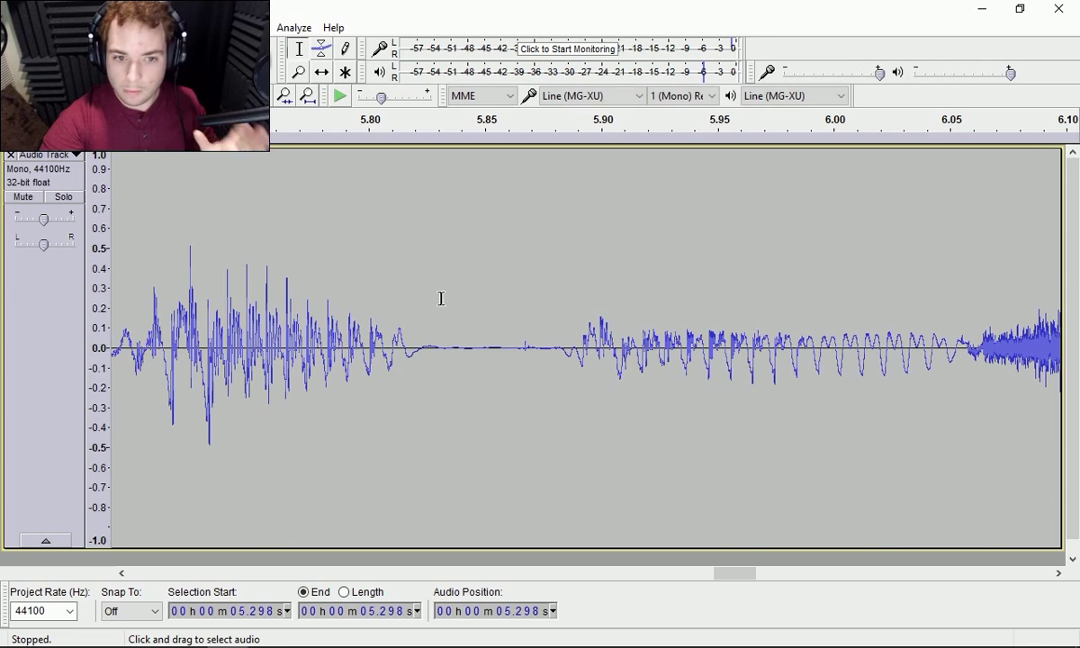
Play the track from about 5.668 s, just before the following plosive.
click(281, 96)
click(323, 348)
key(space)
key(space)
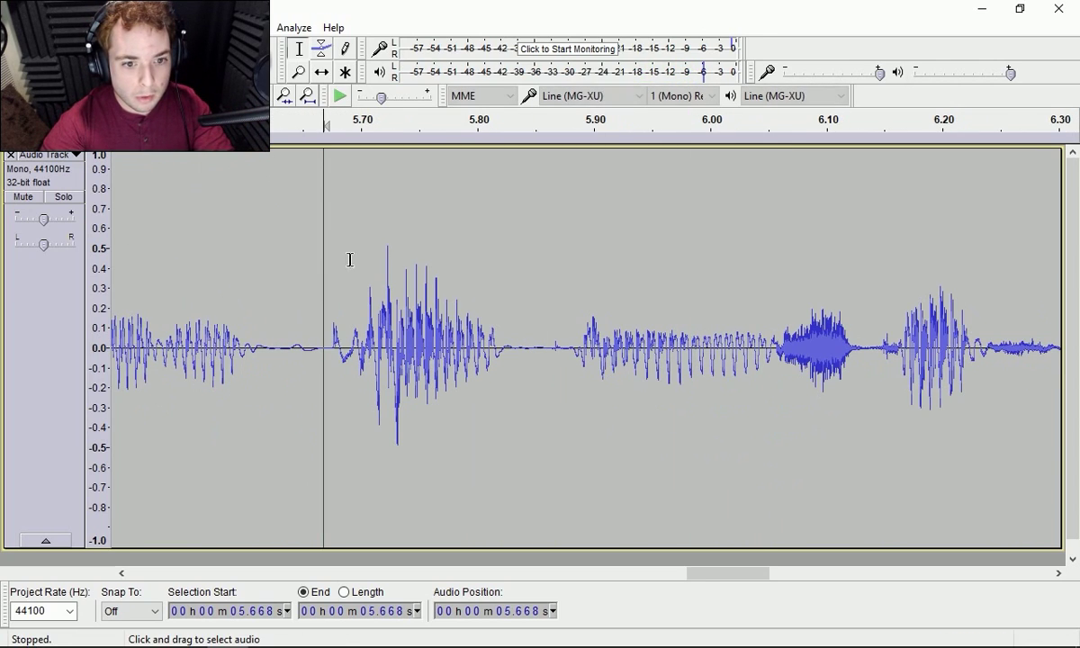
Select the onset of the following plosive from about 5.676 s to 5.700 s and play it.
click(331, 315)
click(283, 95)
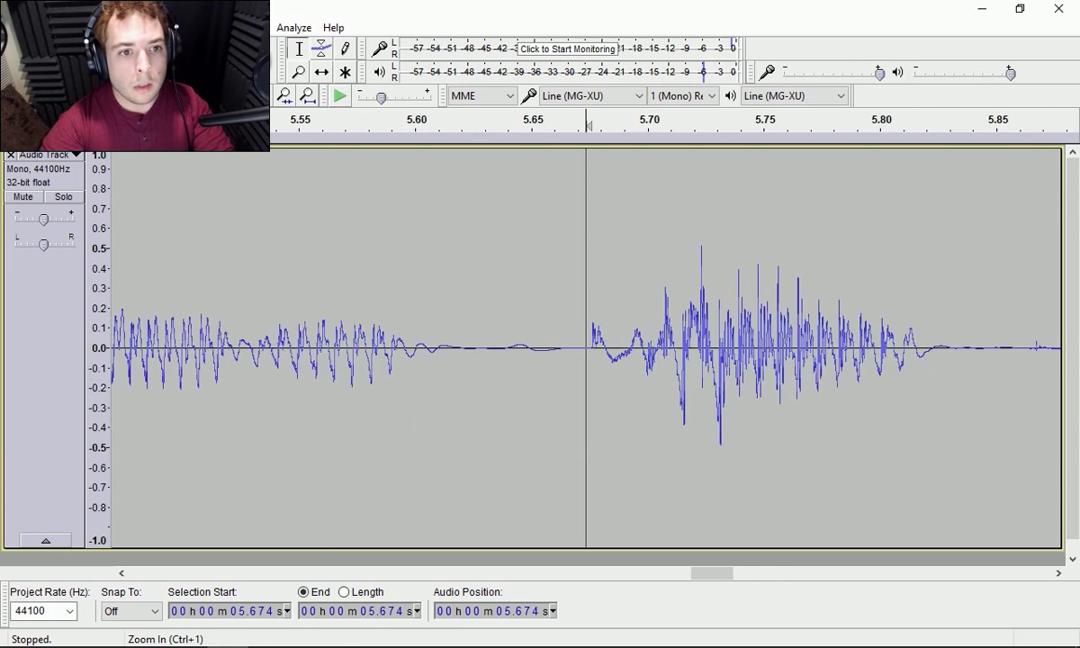
click(283, 95)
mouse_move(594, 337)
mouse_down()
mouse_move(767, 349)
mouse_move(709, 354)
mouse_up()
click(70, 58)
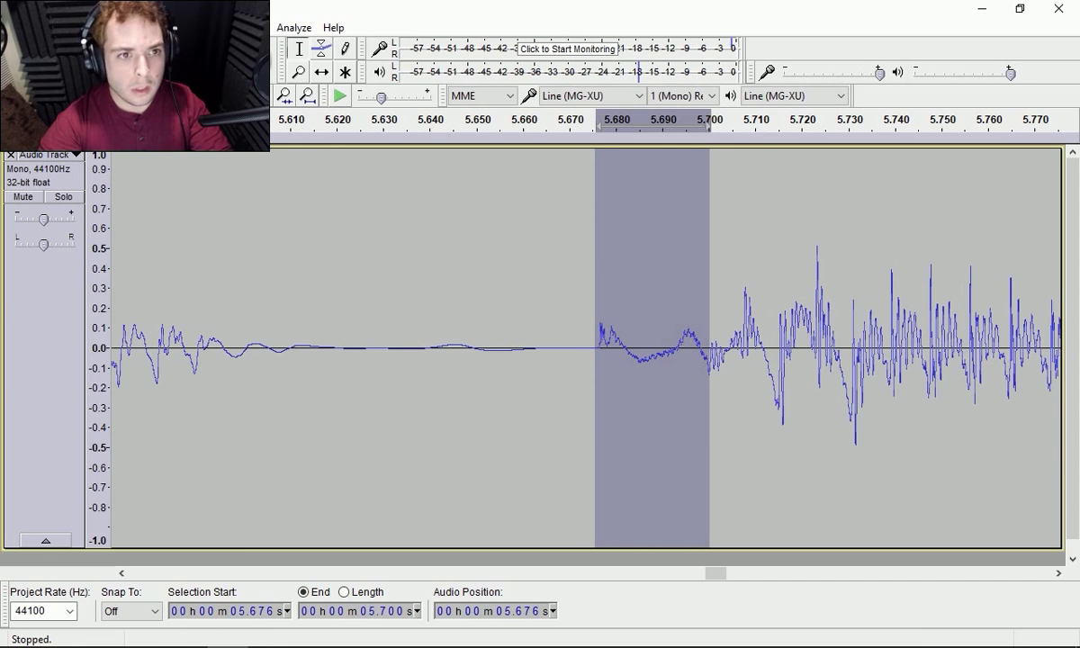
Equalize the selected plosive onset with the DE Puffer curve and play the result from about 5.628 s.
click(261, 27)
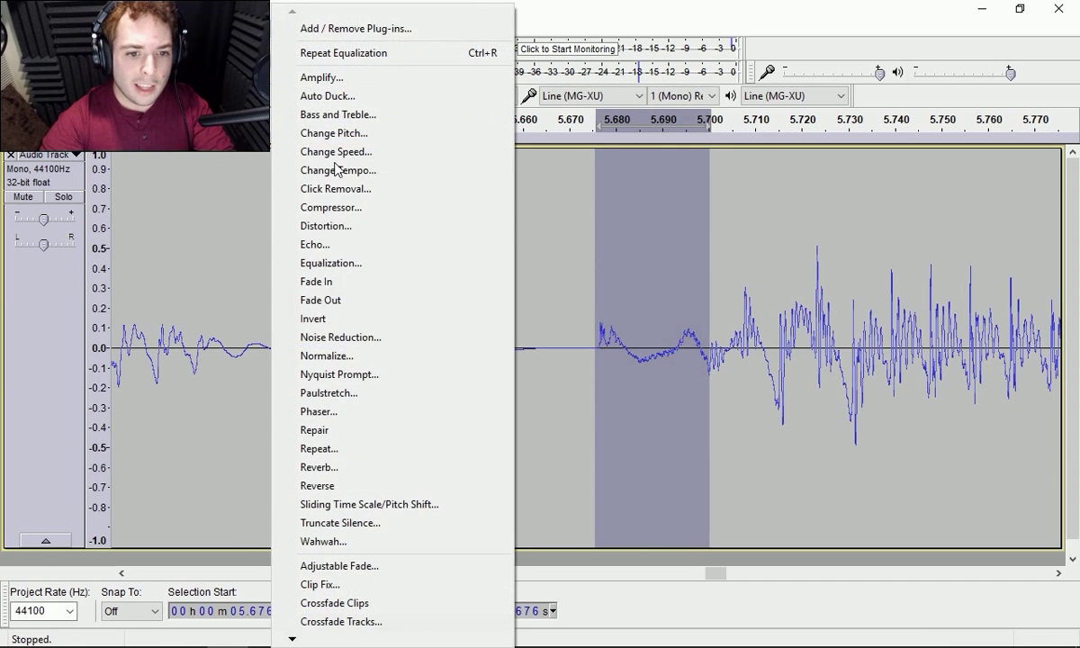
click(351, 263)
click(777, 544)
click(373, 296)
click(70, 57)
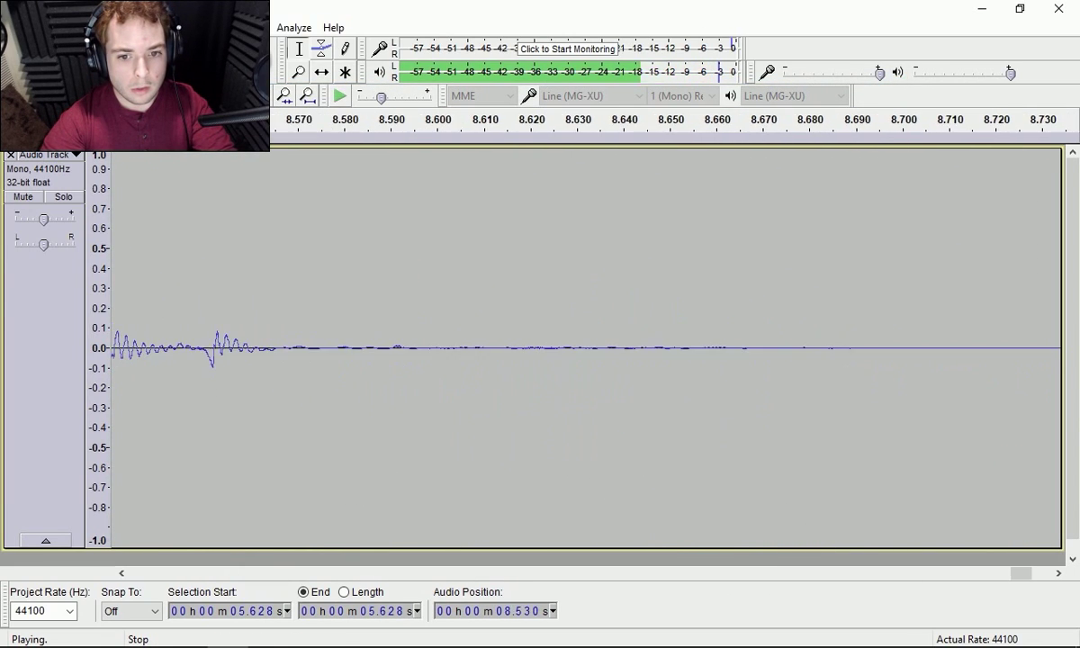
Stop playback, show both copies in full and play the track from the start.
click(272, 106)
click(272, 106)
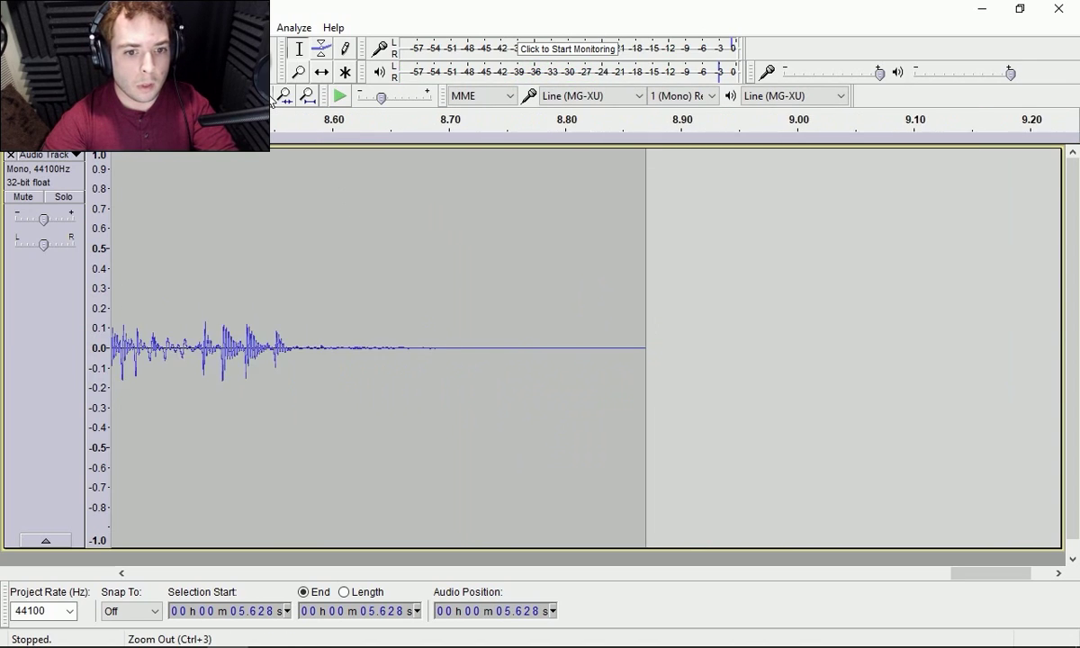
click(272, 106)
click(272, 106)
click(272, 106)
click(272, 106)
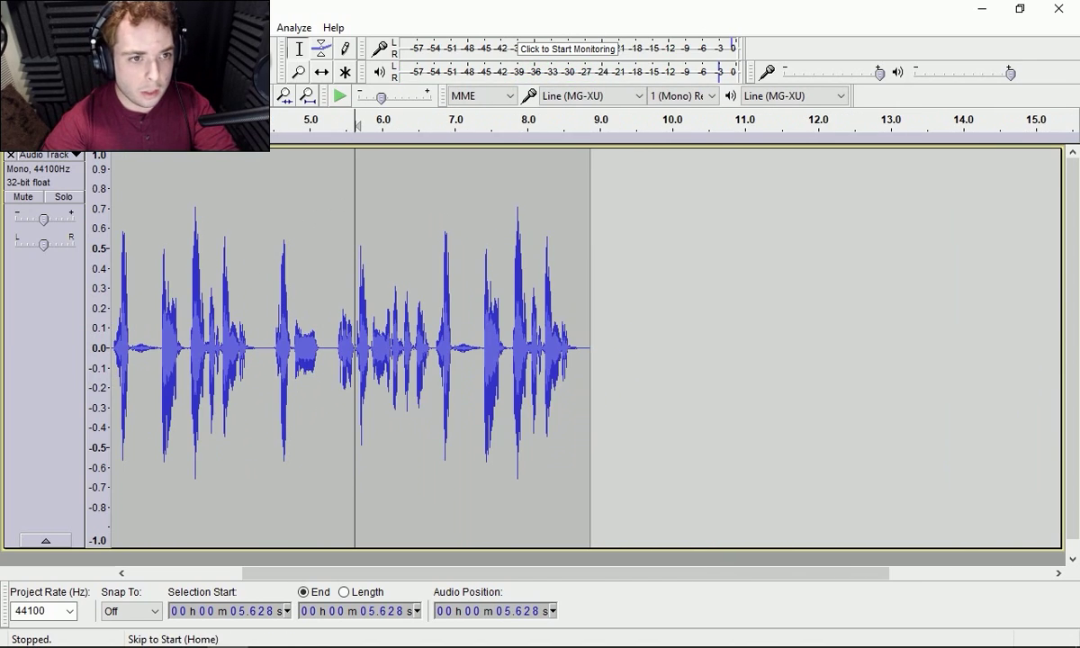
click(151, 60)
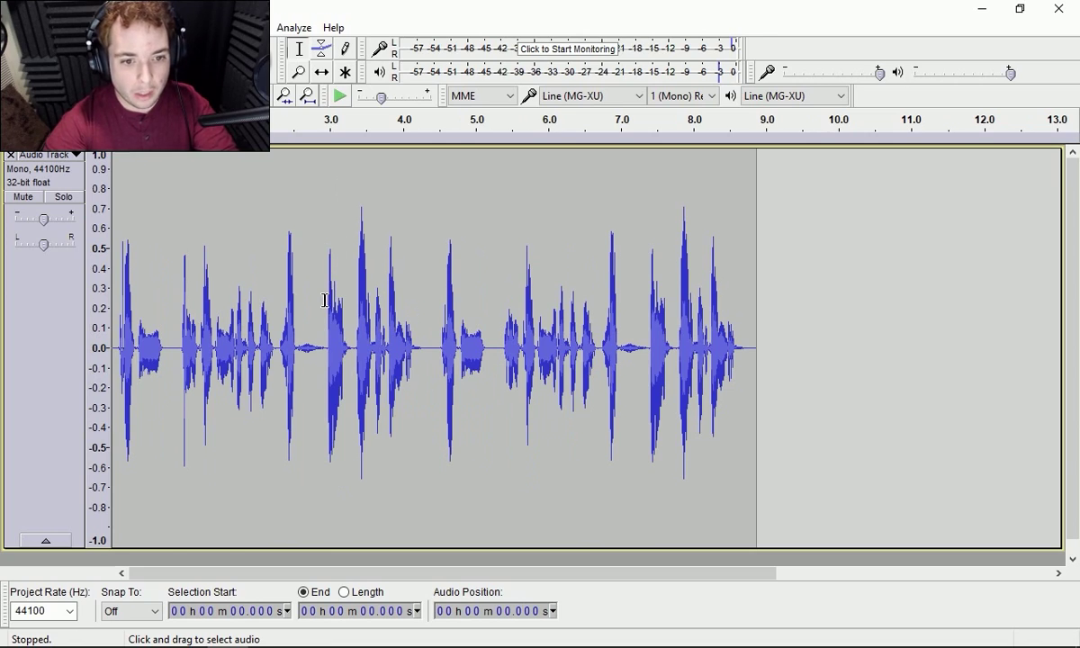
click(72, 60)
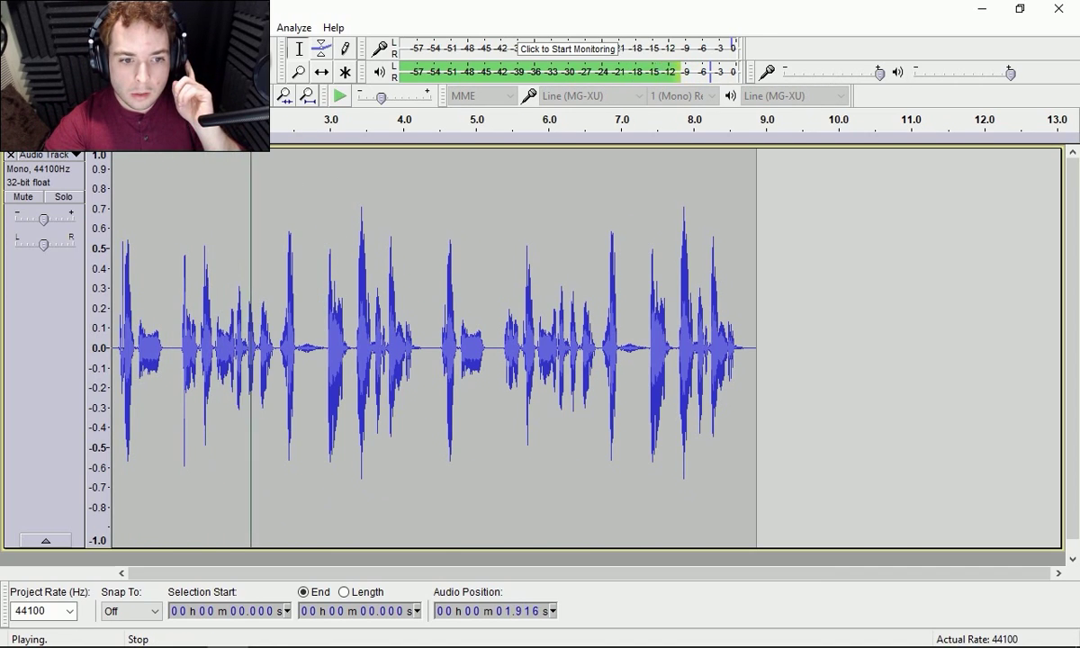
key(space)
Delete the rest of the first copy from about 2.276 s to 4.481 s, and everything after 4.540 s in the shortened track.
drag(278, 396, 438, 436)
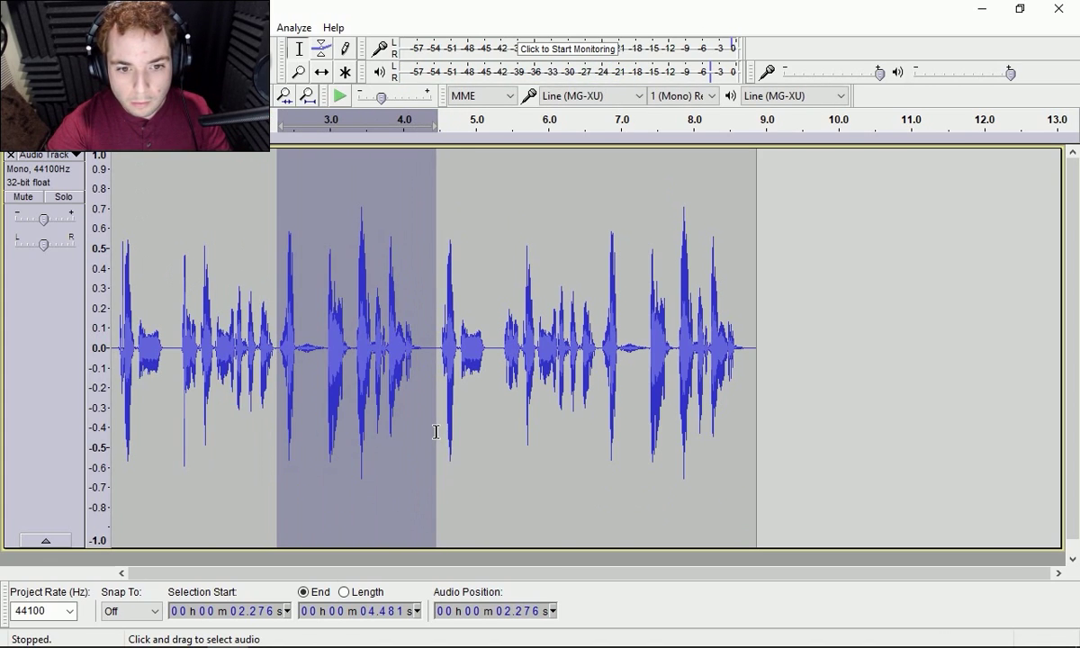
key(Delete)
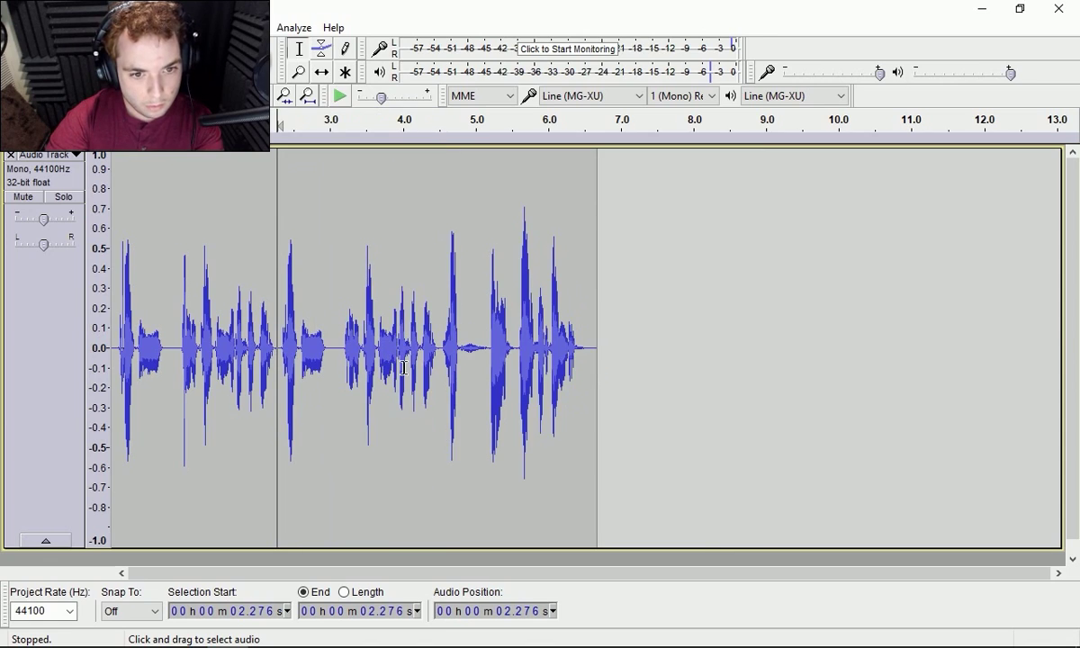
drag(443, 349, 614, 370)
key(Delete)
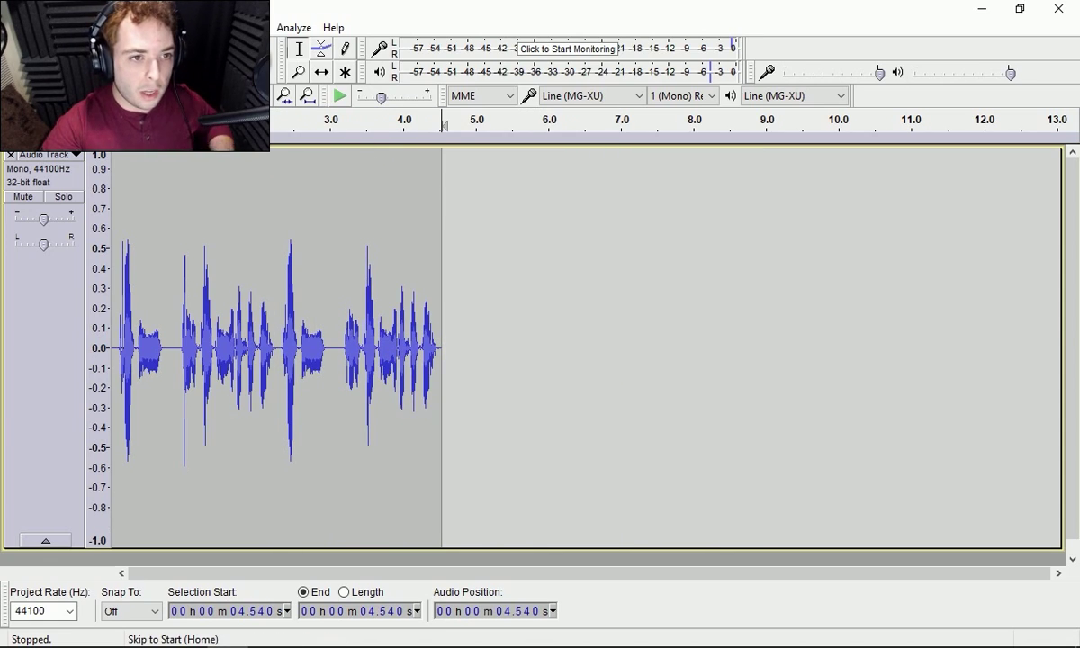
Select the whole remaining clip and play it to compare the untreated and treated versions.
double_click(296, 212)
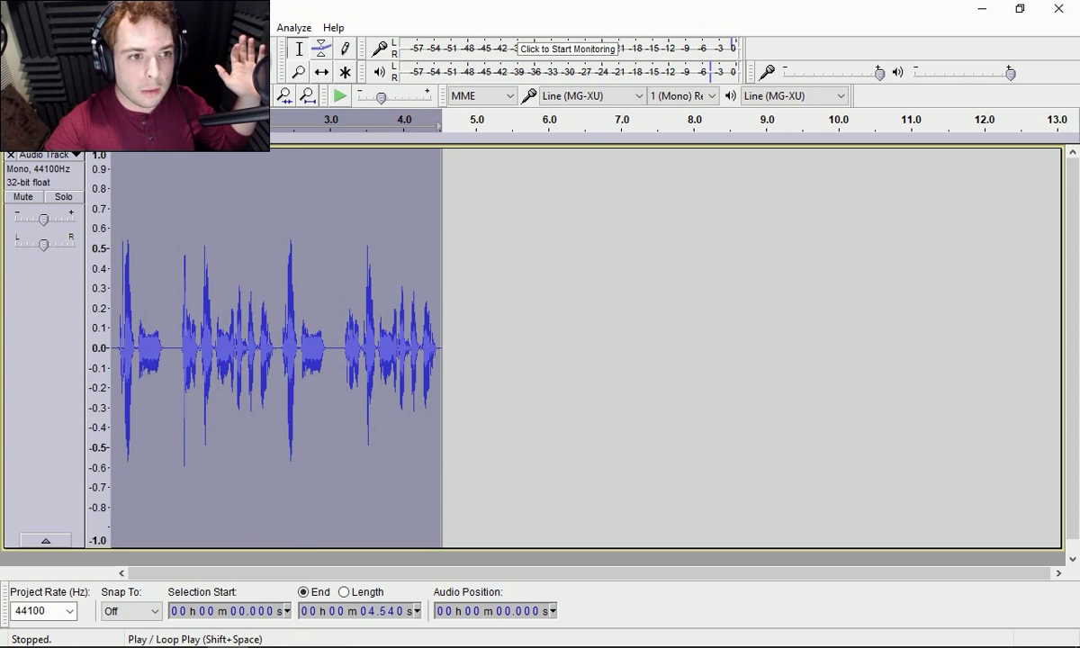
key(space)
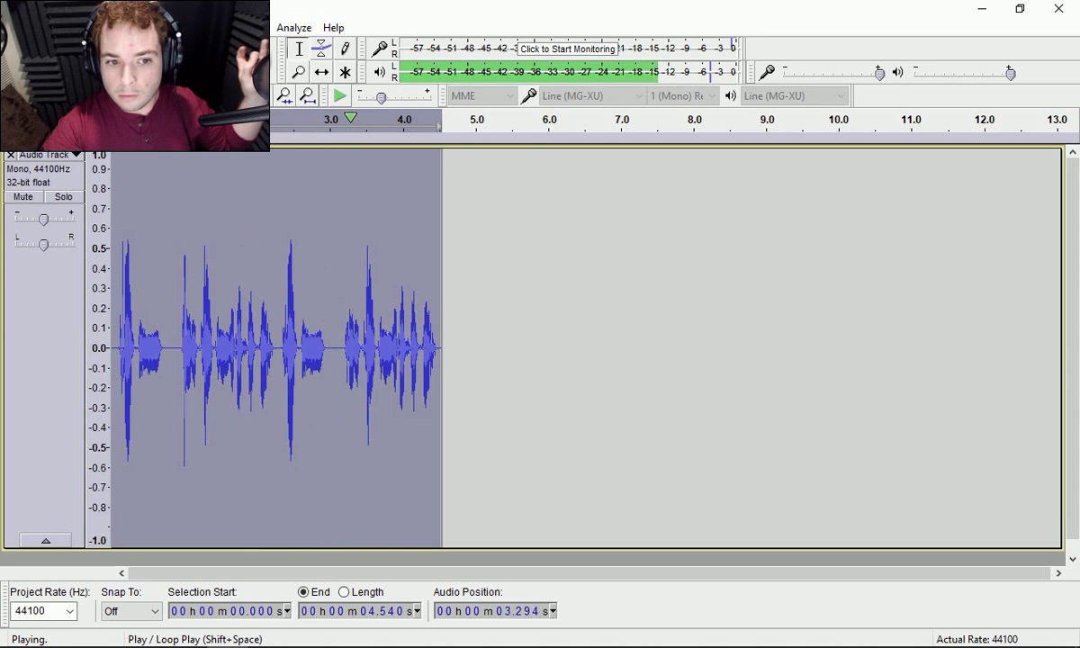
key(space)
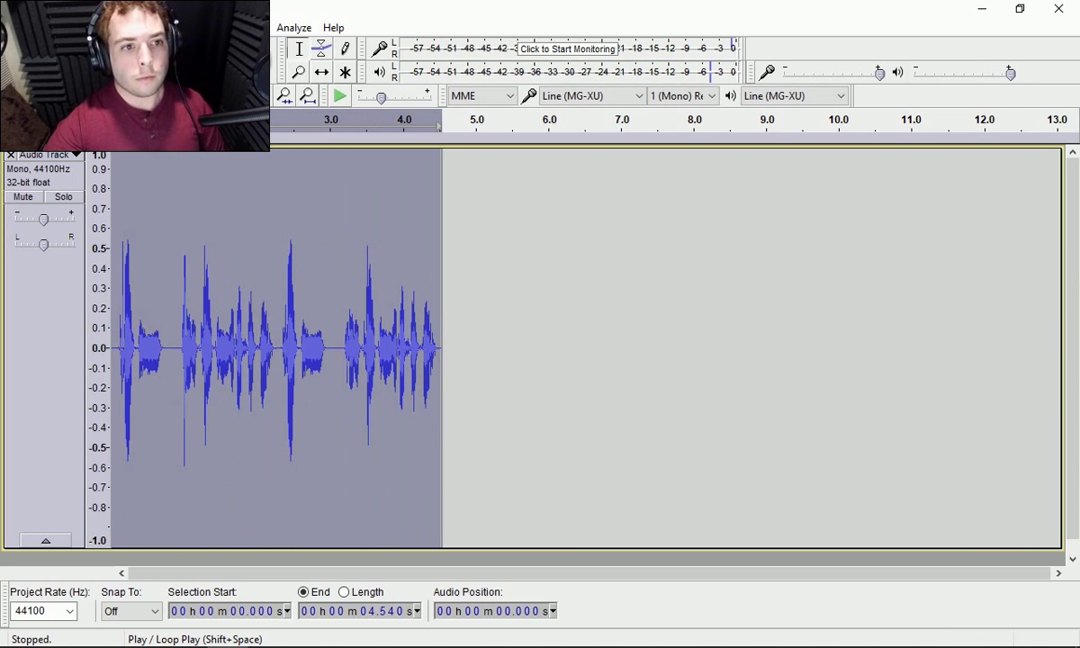
Play the treated copy from about 3.098 s, 3.473 s and 3.484 s to locate the remaining plosive.
click(283, 95)
click(283, 95)
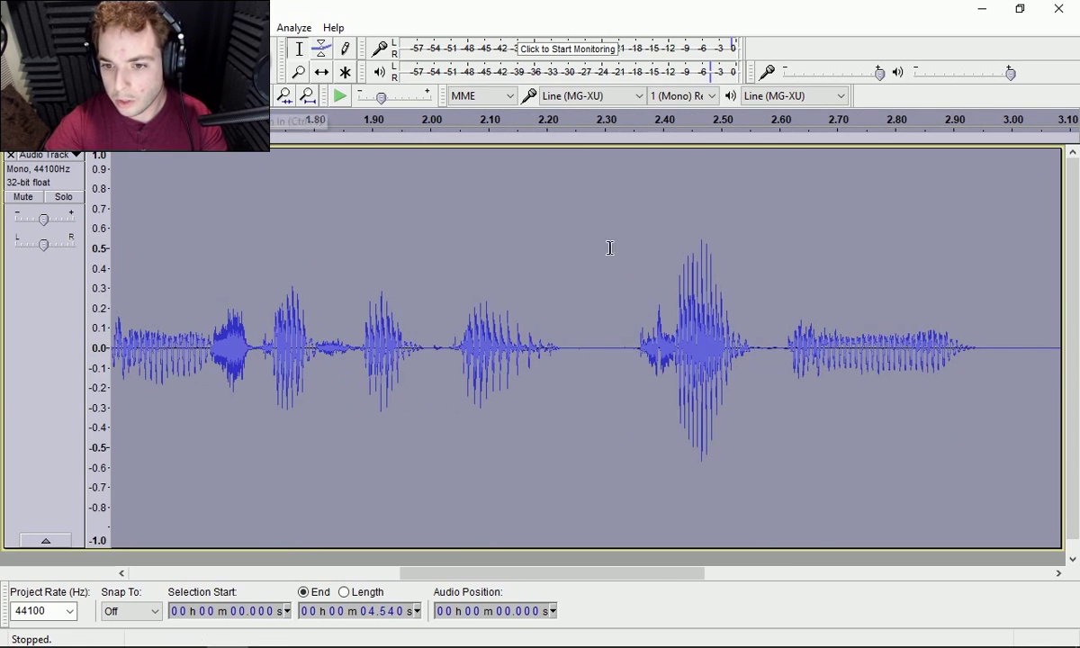
drag(651, 574, 914, 577)
click(256, 266)
click(339, 96)
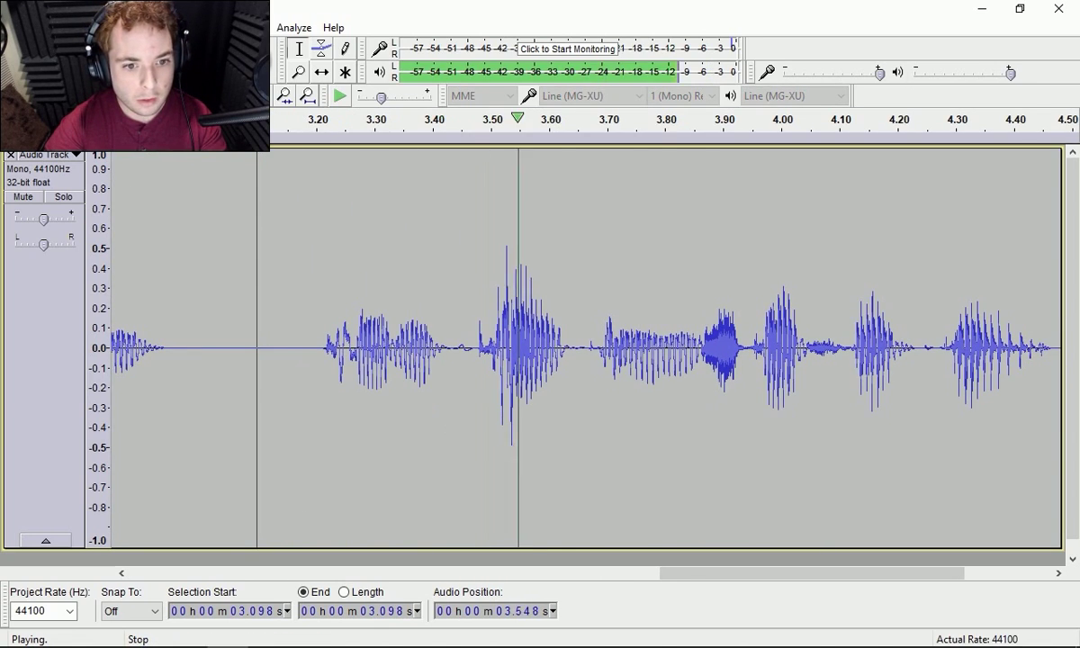
click(202, 328)
click(339, 95)
key(space)
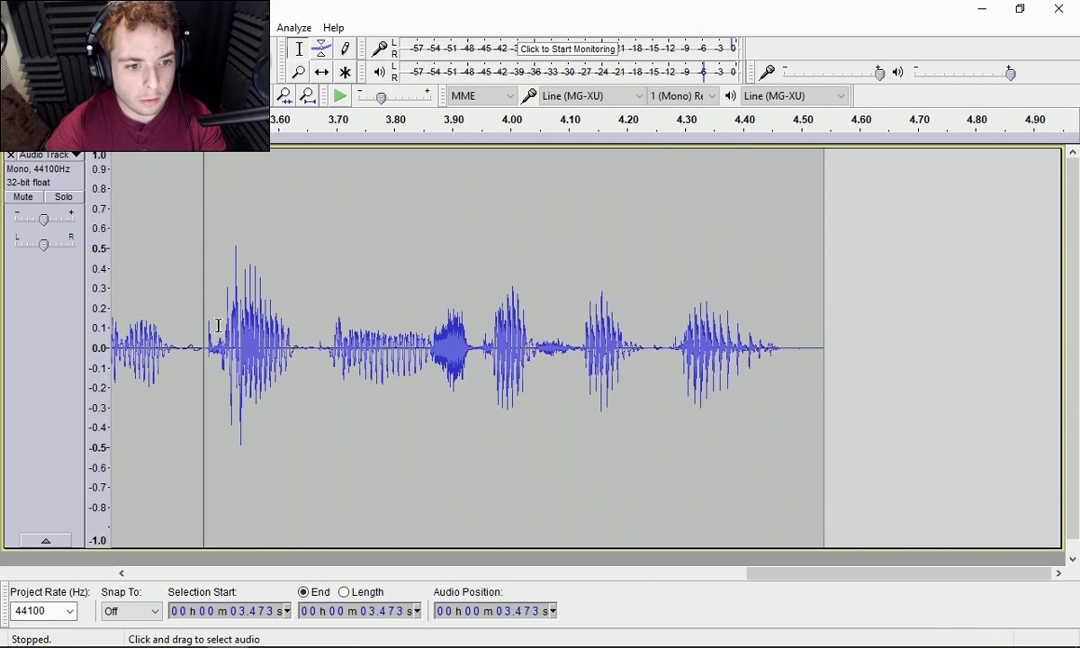
click(210, 337)
click(340, 96)
click(339, 95)
Select the remaining plosive section from about 3.506 s to 3.537 s and play it.
click(284, 95)
click(284, 95)
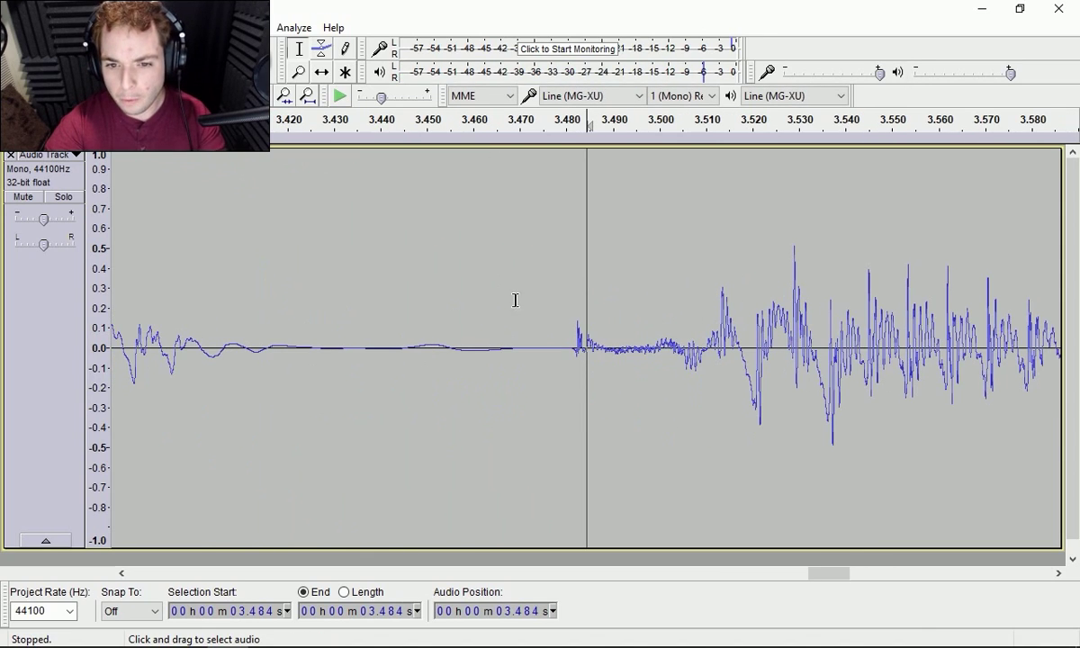
drag(685, 335, 829, 396)
click(340, 95)
click(339, 96)
Equalize the selected section with the DE Puffer curve and place the cursor at about 3.444 s.
click(249, 27)
click(352, 263)
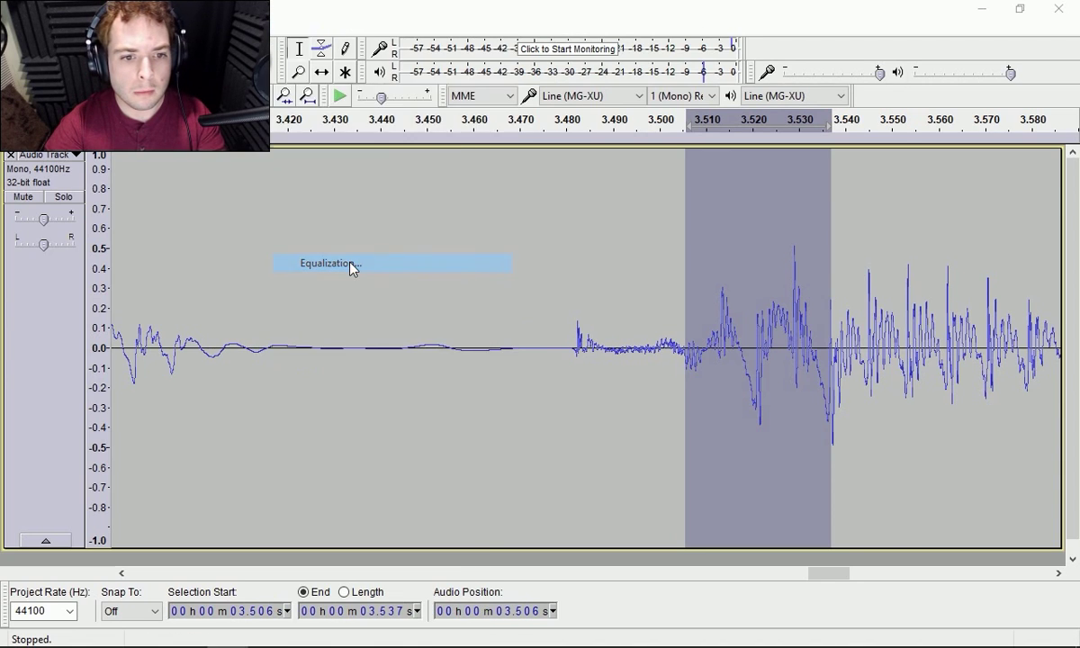
click(776, 544)
click(399, 350)
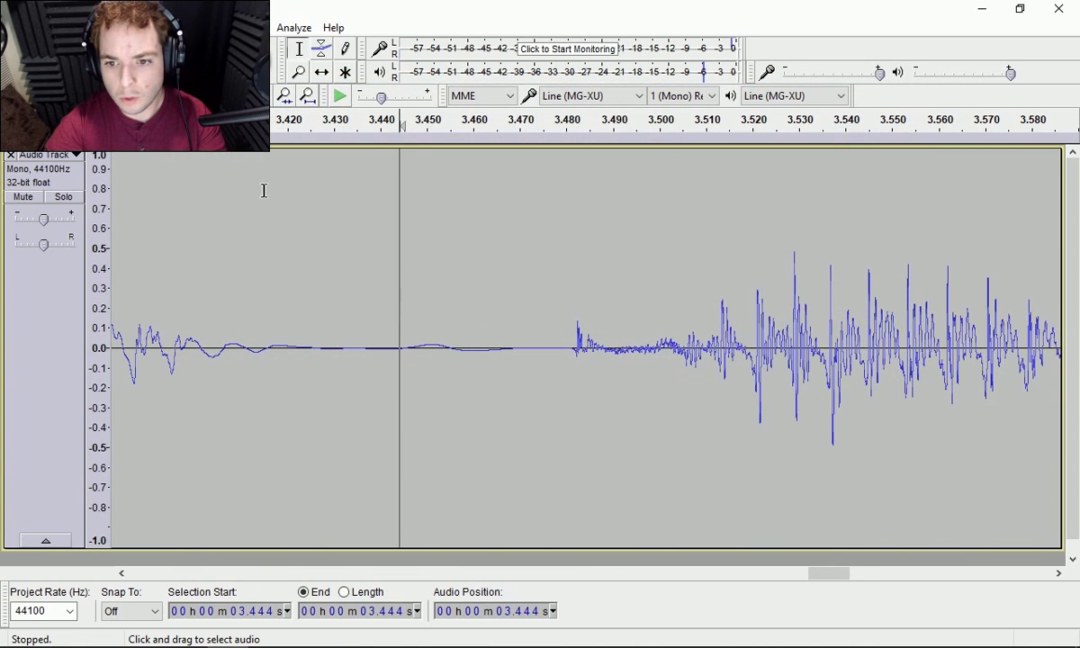
Play the shortened track from the start to compare the untreated and equalized copies.
click(308, 95)
click(308, 96)
click(308, 96)
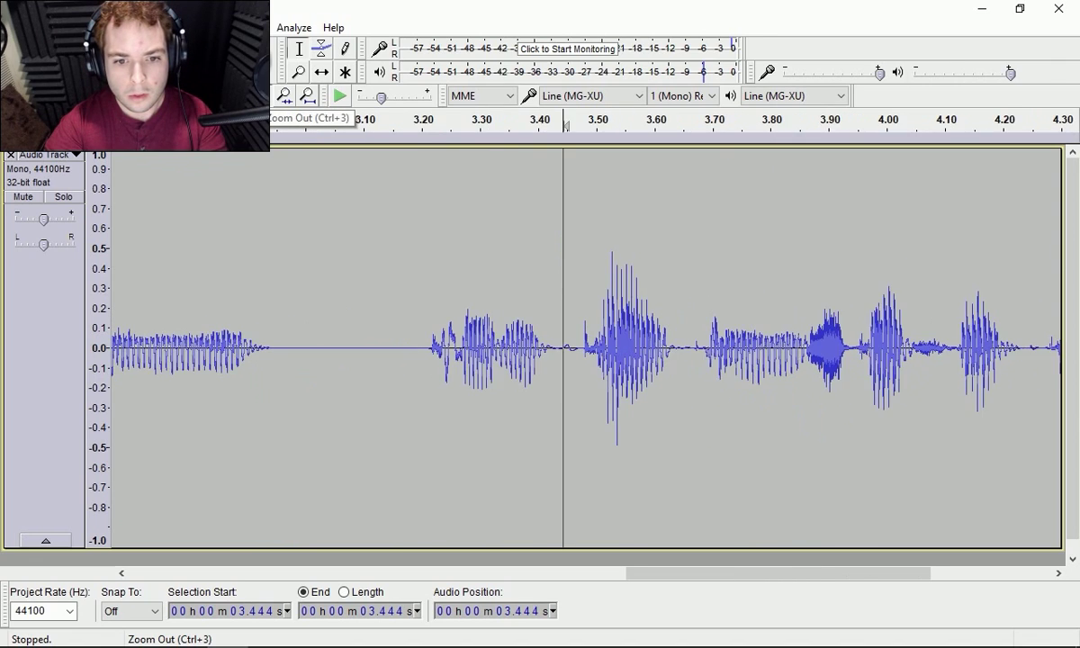
click(308, 95)
key(Home)
key(space)
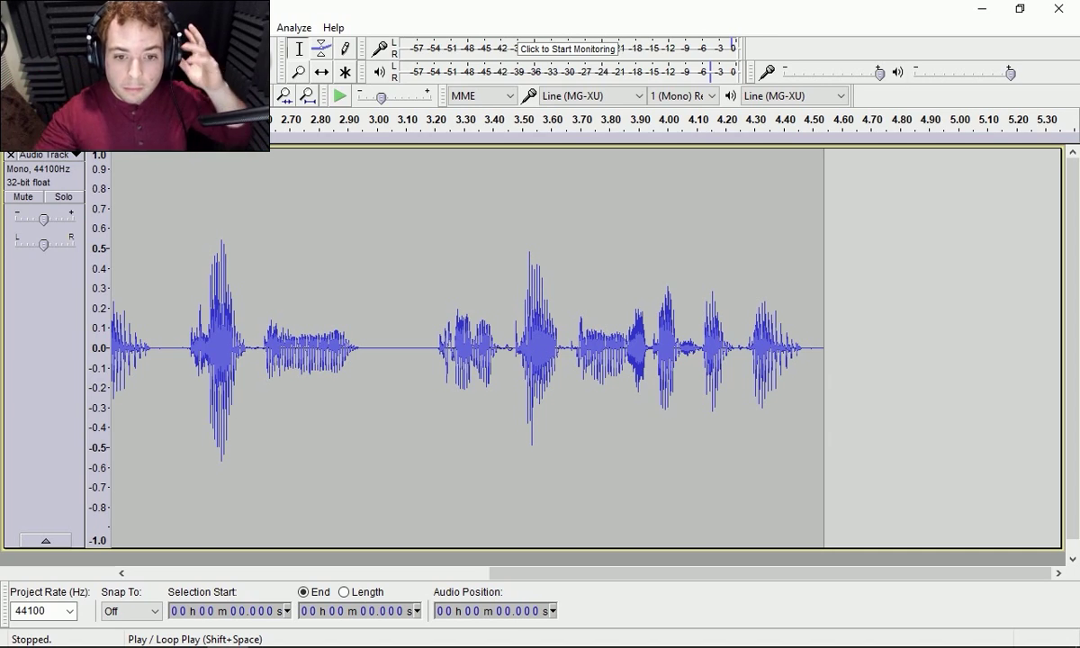
Show the entire track and open the Equalization effect to view the DE Puffer curve.
key(ctrl+3)
key(ctrl+3)
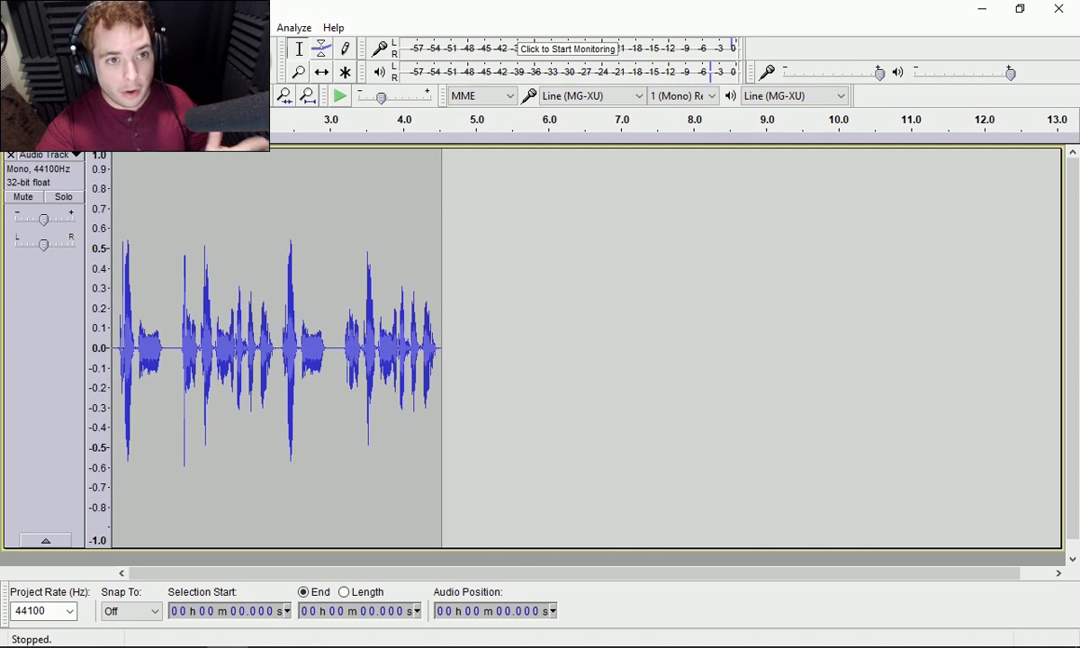
key(alt+c)
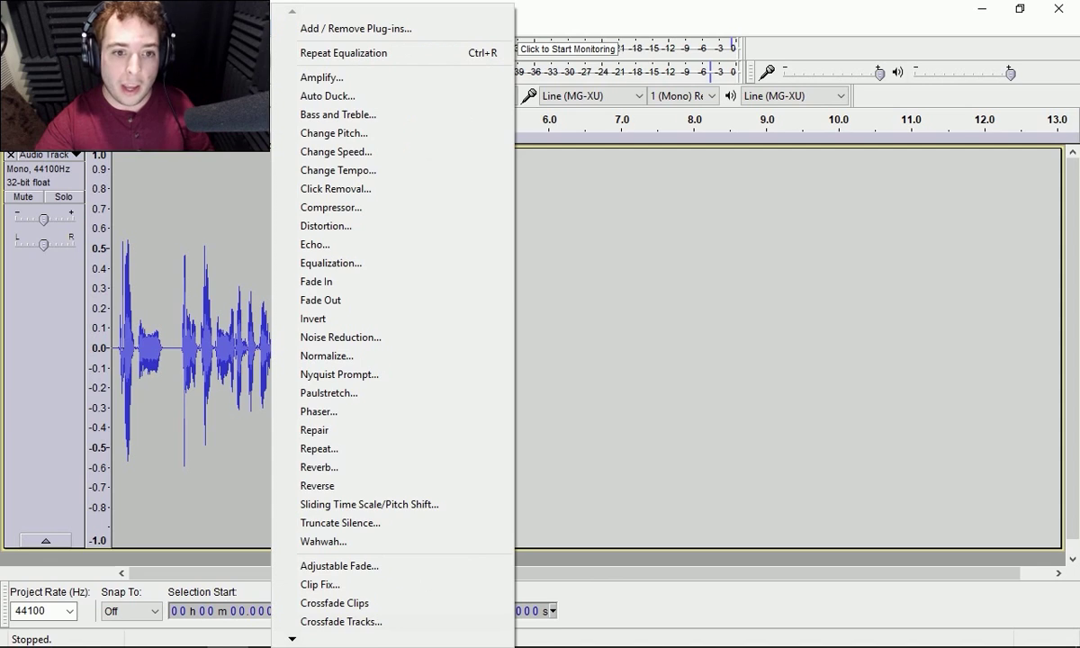
click(444, 267)
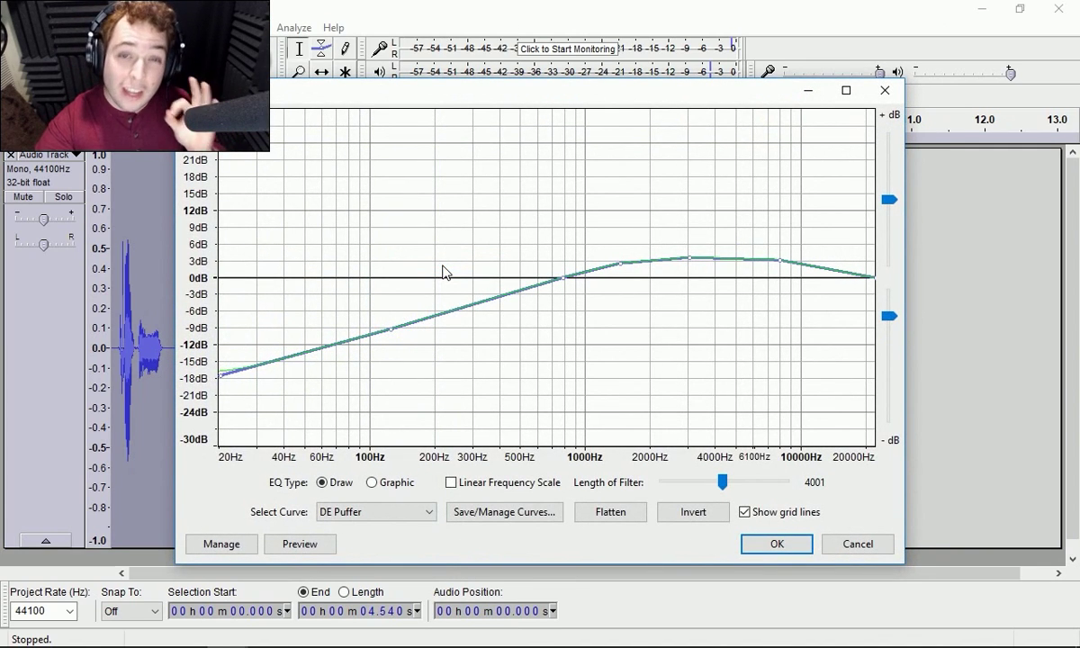